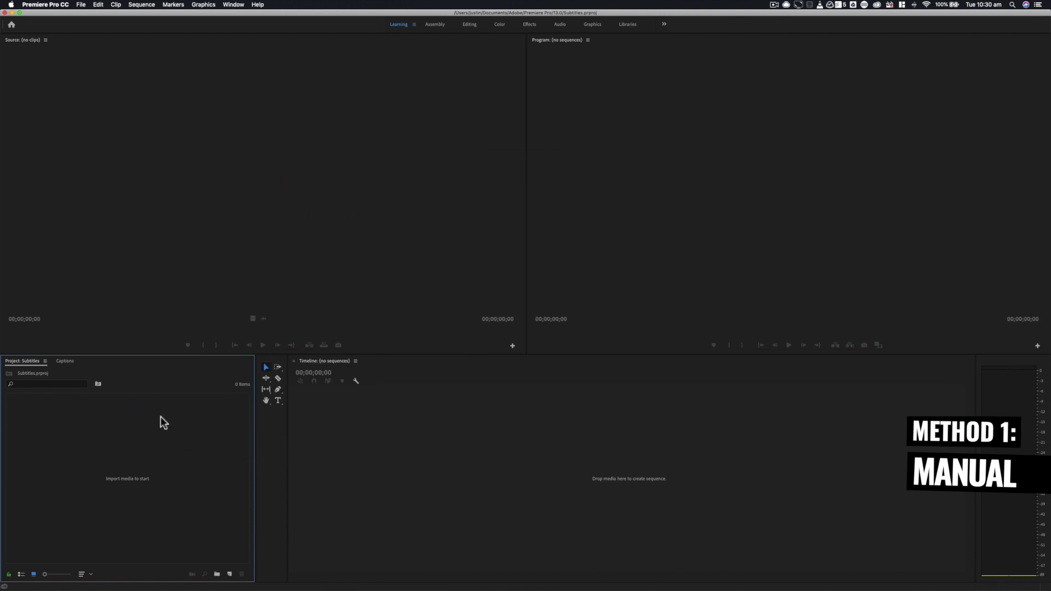
# Import the How to Make Money V4.mov video and its en_US.srt subtitle file from the Desktop, and preview the video around 00:00:18:00.
pyautogui.rightClick(157, 424)
pyautogui.click(212, 485)
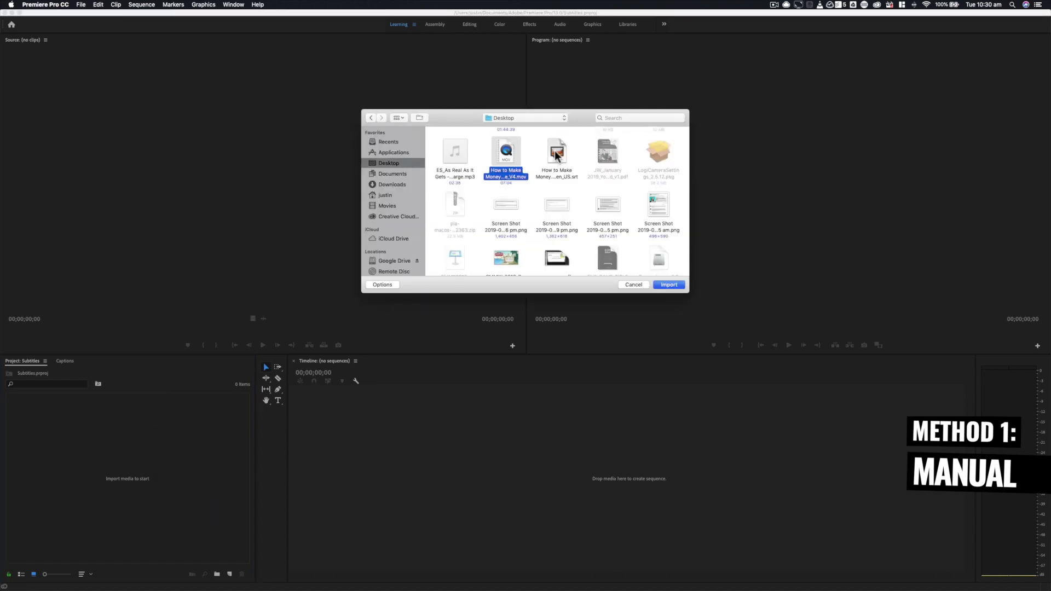
pyautogui.keyDown('super'); pyautogui.click(555, 155); pyautogui.keyUp('super')
pyautogui.click(666, 286)
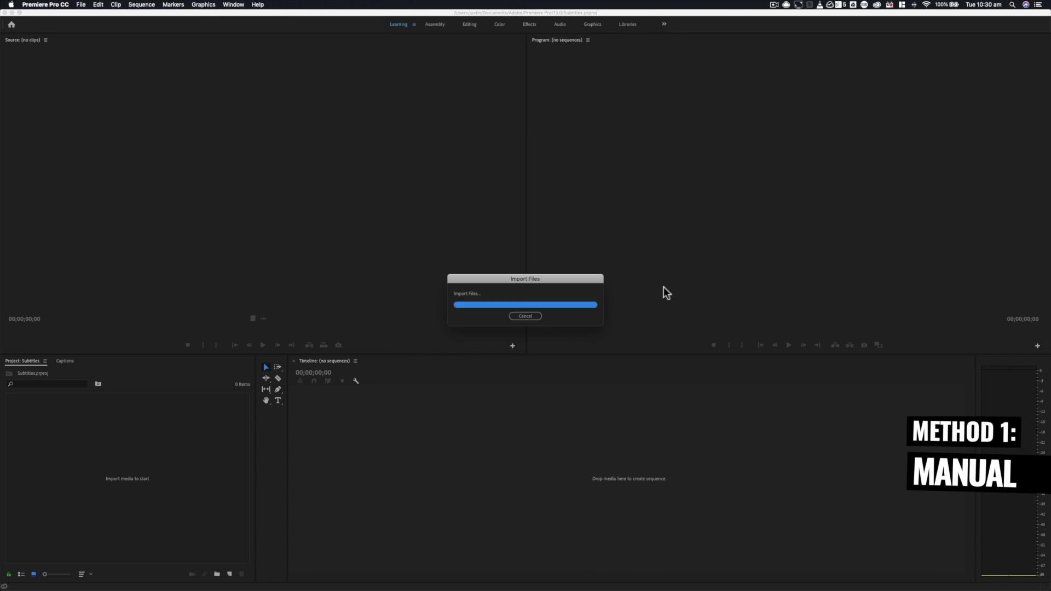
pyautogui.doubleClick(47, 418)
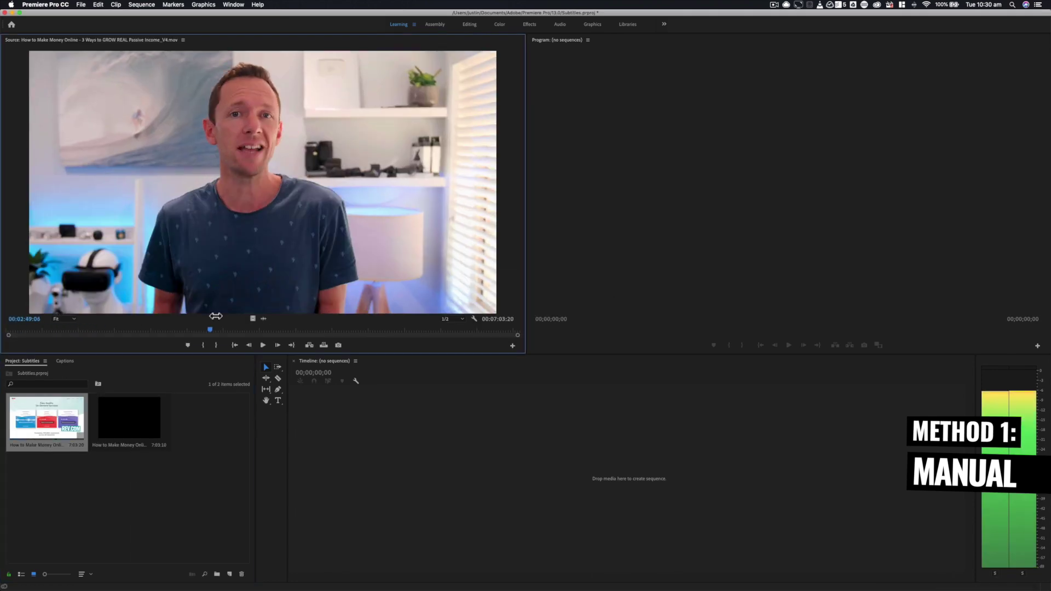
pyautogui.moveTo(138, 319); pyautogui.dragTo(38, 330)
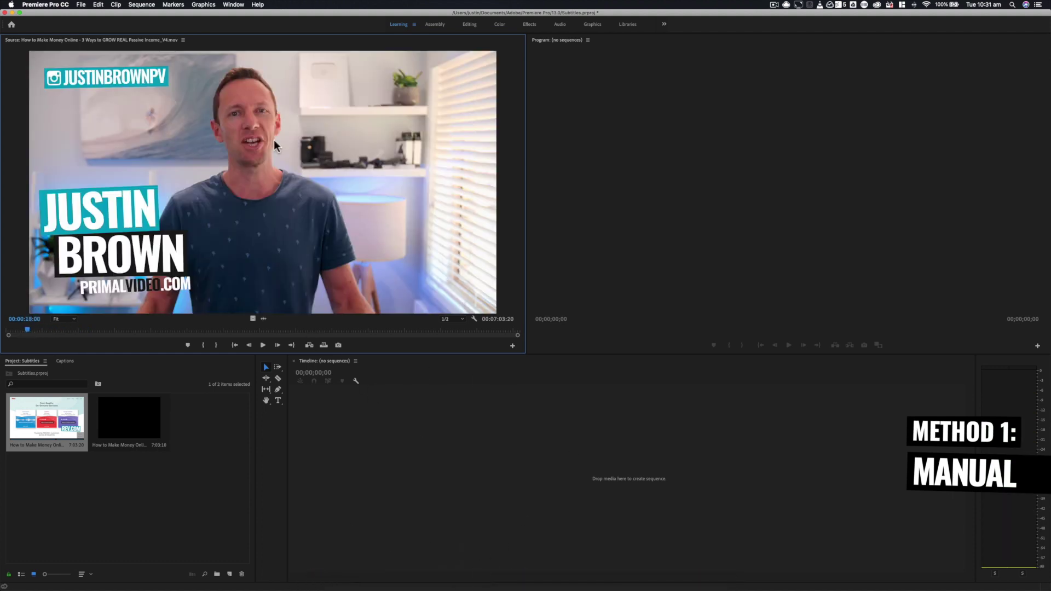
# Start a new sequence based on the Digital SLR 1080p preset DSLR 1080p25.
pyautogui.click(80, 5)
pyautogui.moveTo(87, 15)
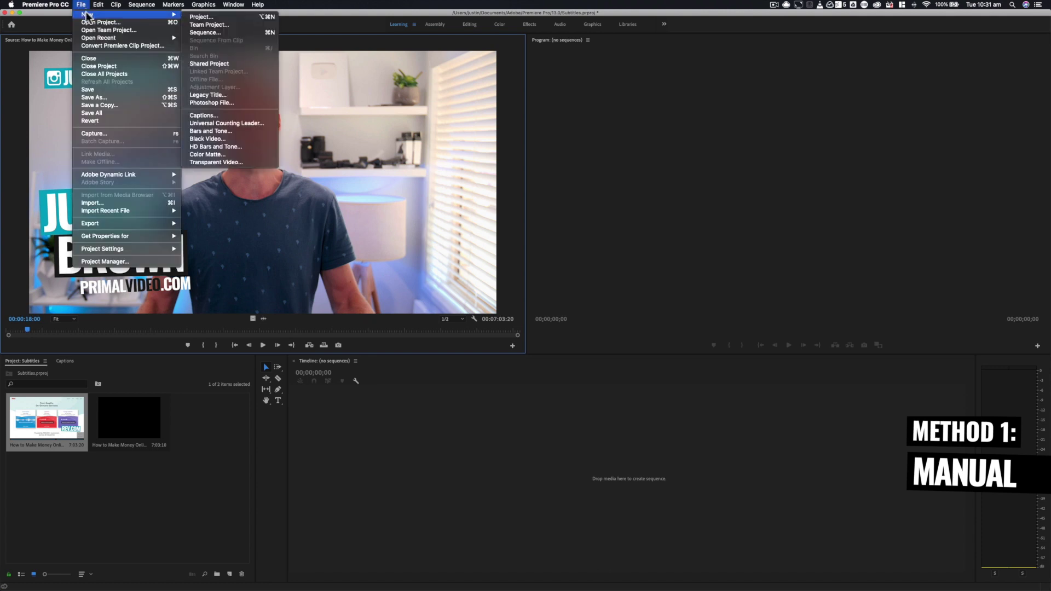
pyautogui.click(257, 31)
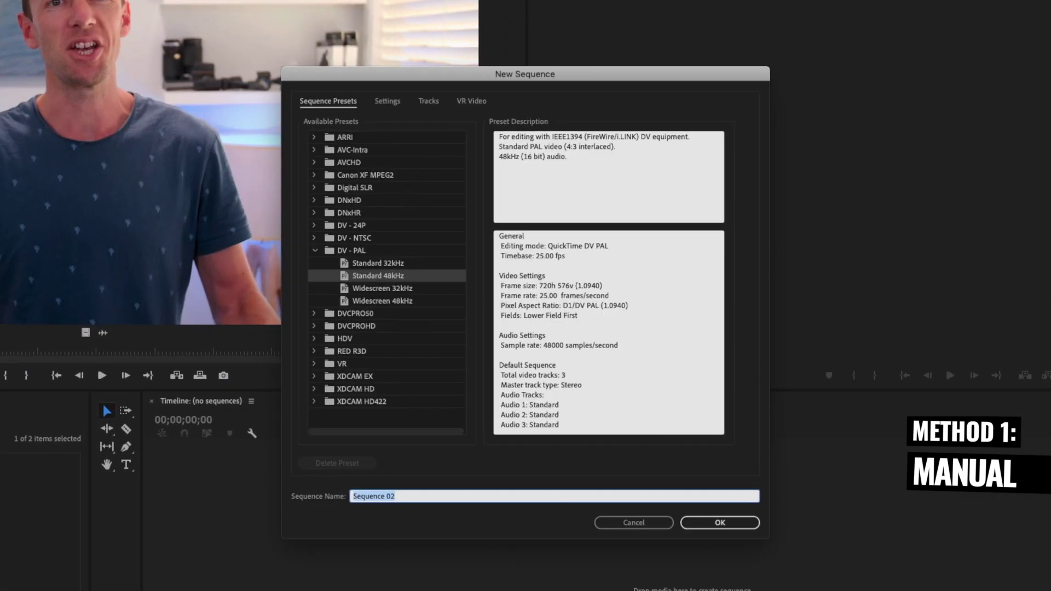
pyautogui.click(302, 182)
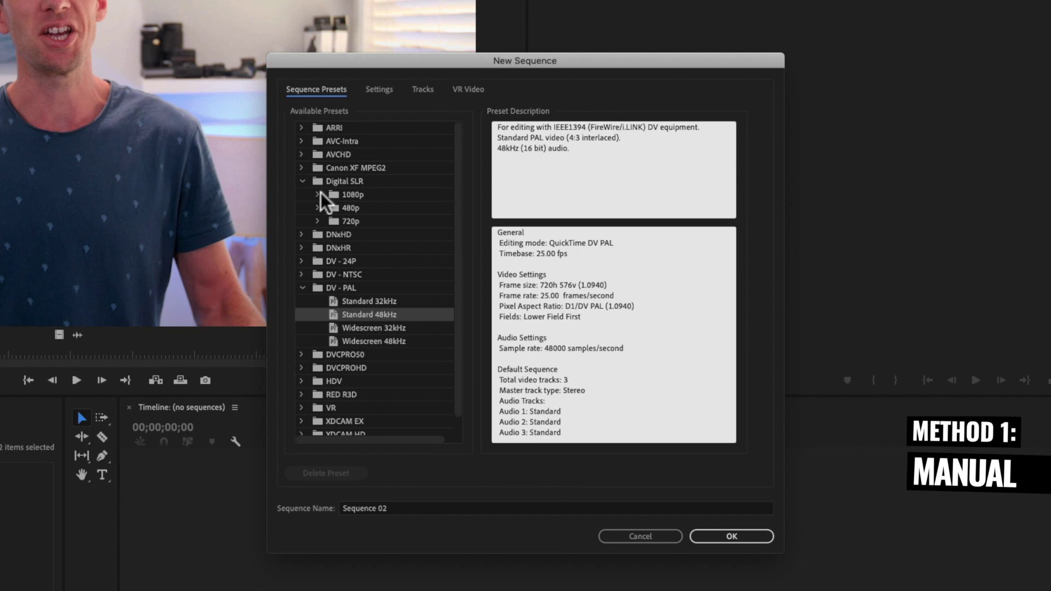
pyautogui.click(318, 194)
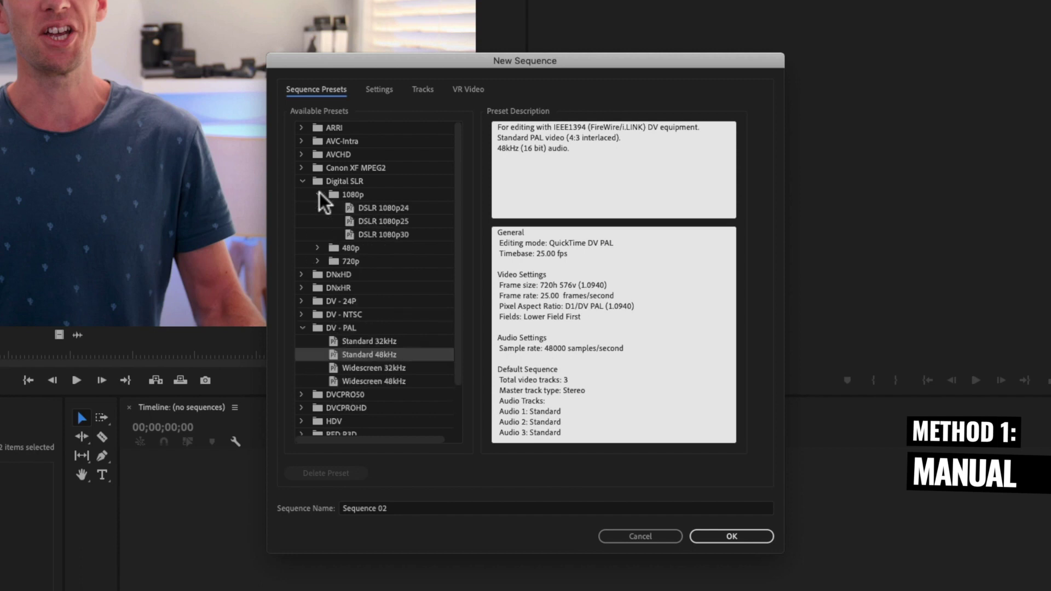
pyautogui.click(387, 221)
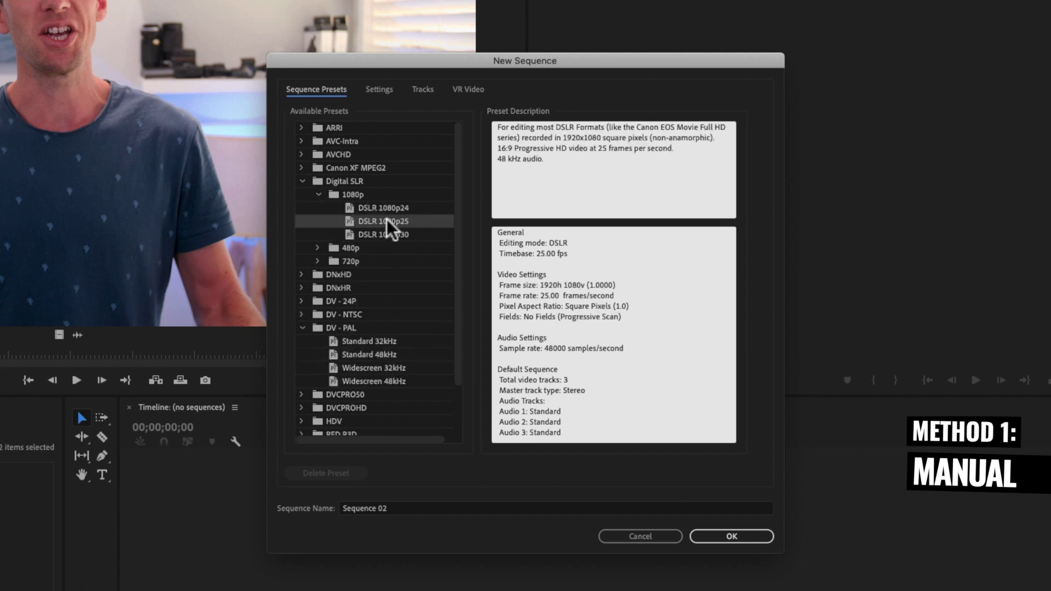
# Change the horizontal frame size to 1080 for a square frame and create the sequence.
pyautogui.click(378, 89)
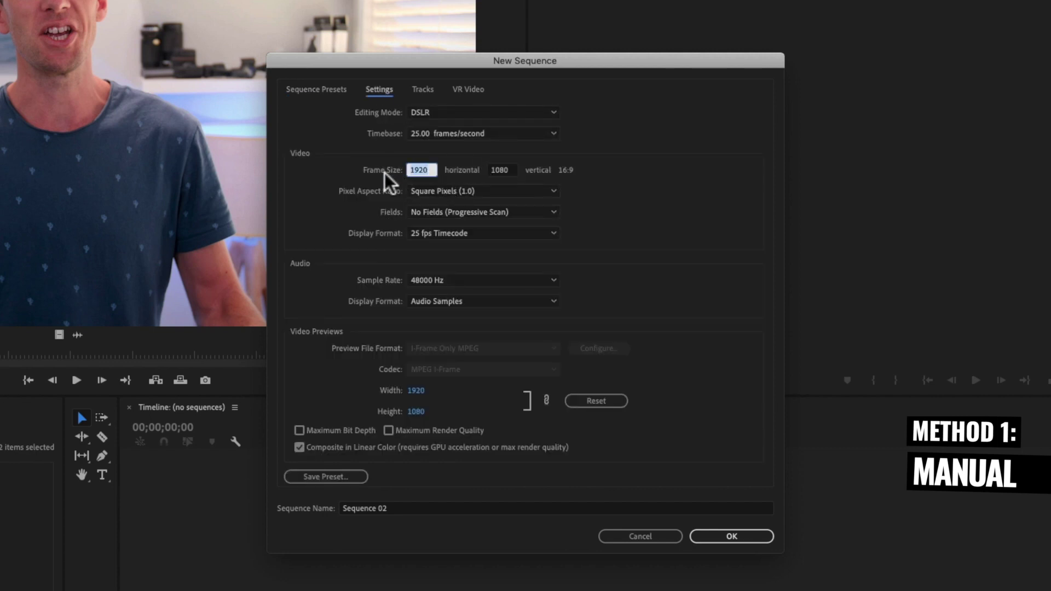
pyautogui.write('10')
pyautogui.click(734, 538)
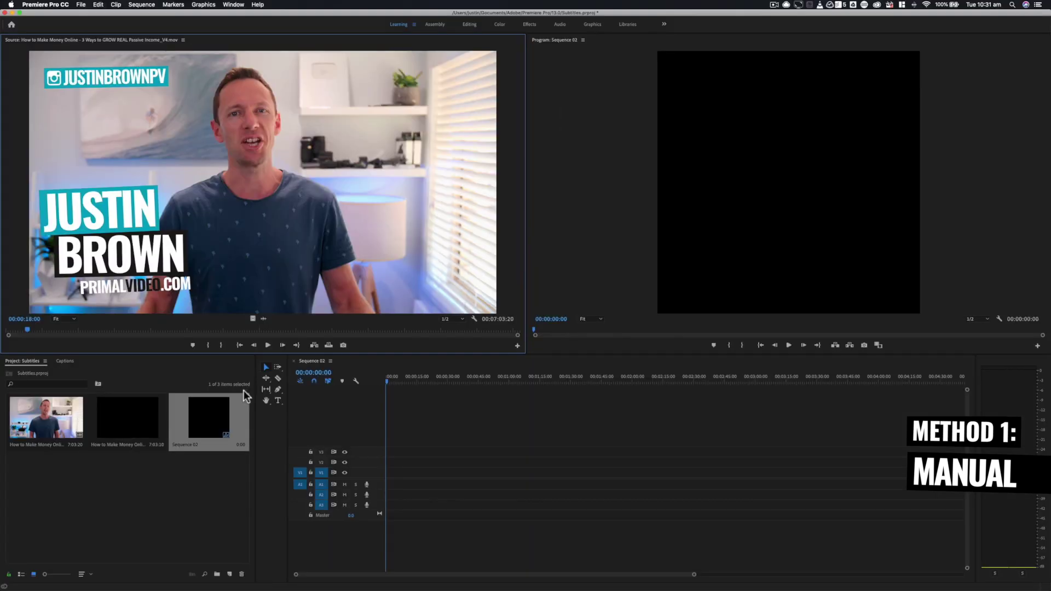
# Place the video at the start of video track 1, keeping the existing sequence settings, and set its scale to 30.
pyautogui.moveTo(54, 425); pyautogui.dragTo(386, 481)
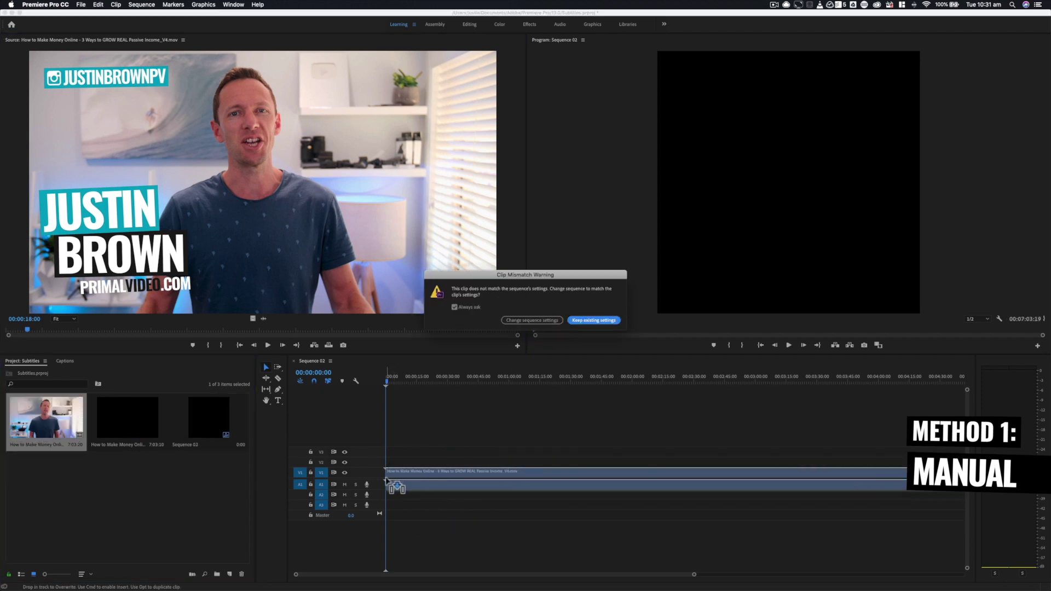
pyautogui.click(601, 324)
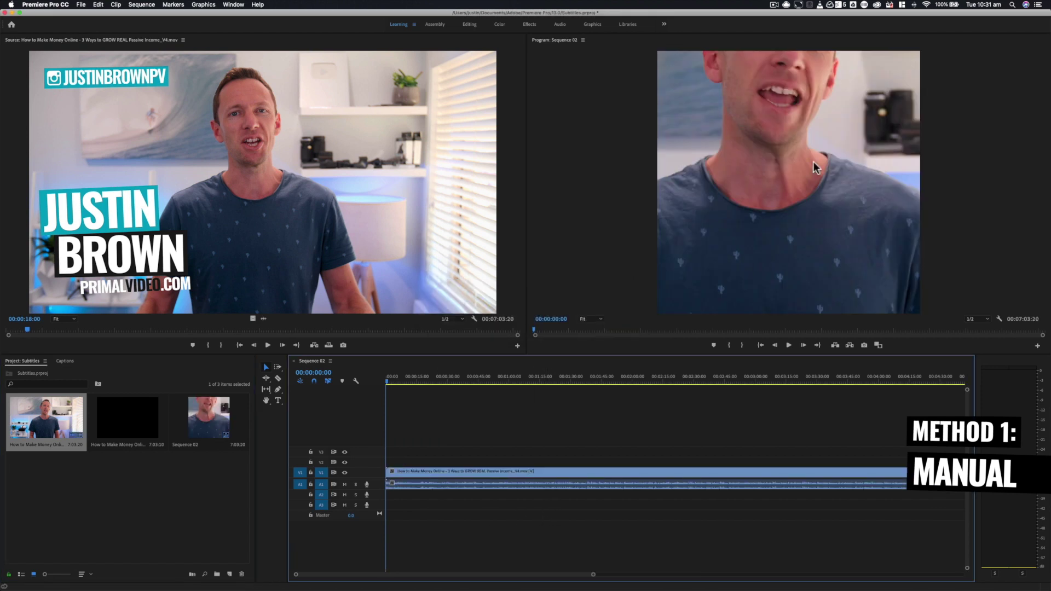
pyautogui.click(436, 474)
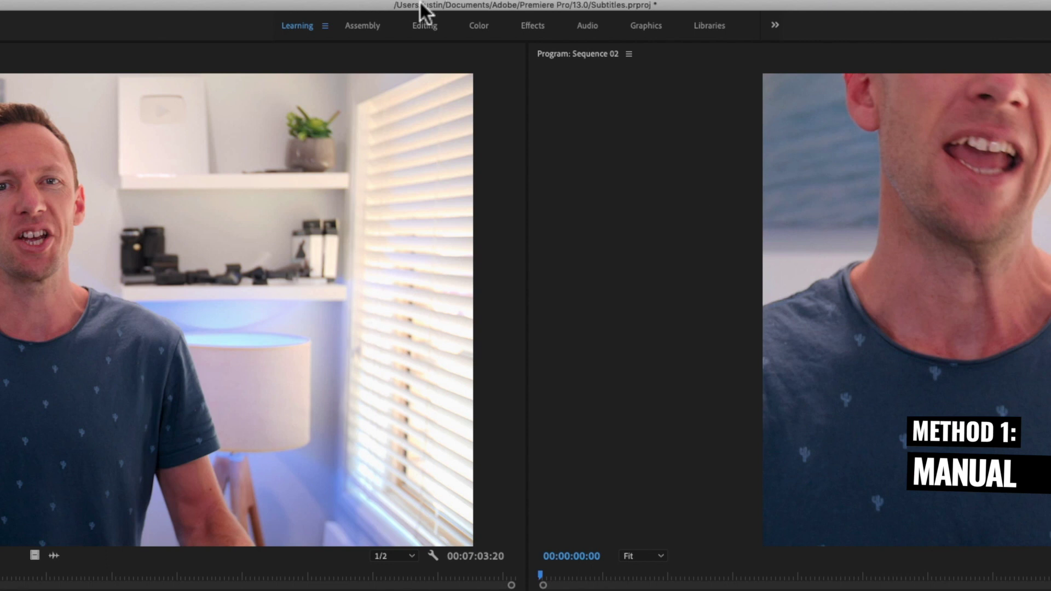
pyautogui.click(427, 24)
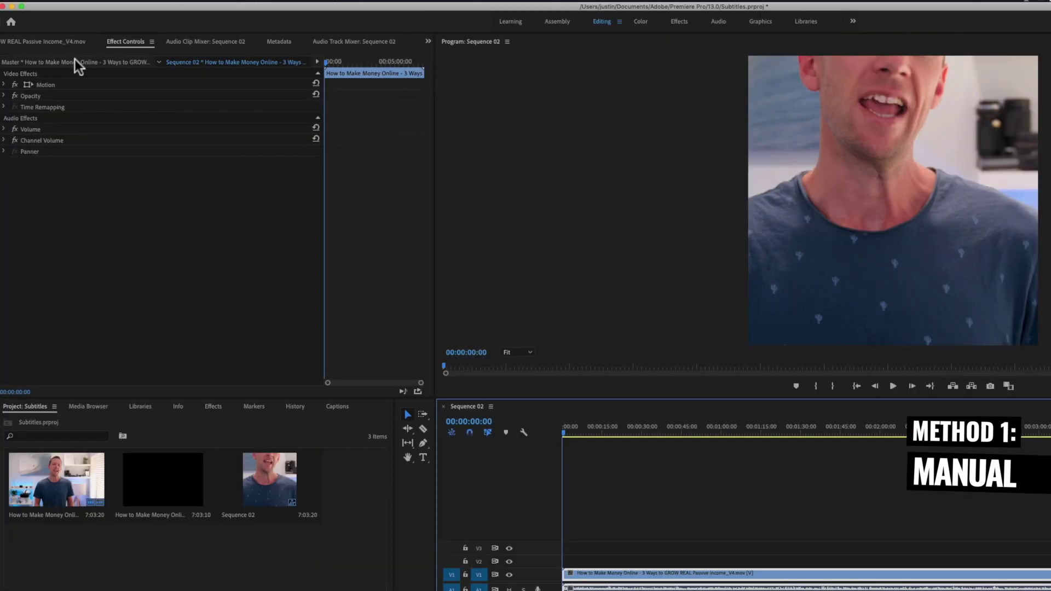
pyautogui.click(4, 85)
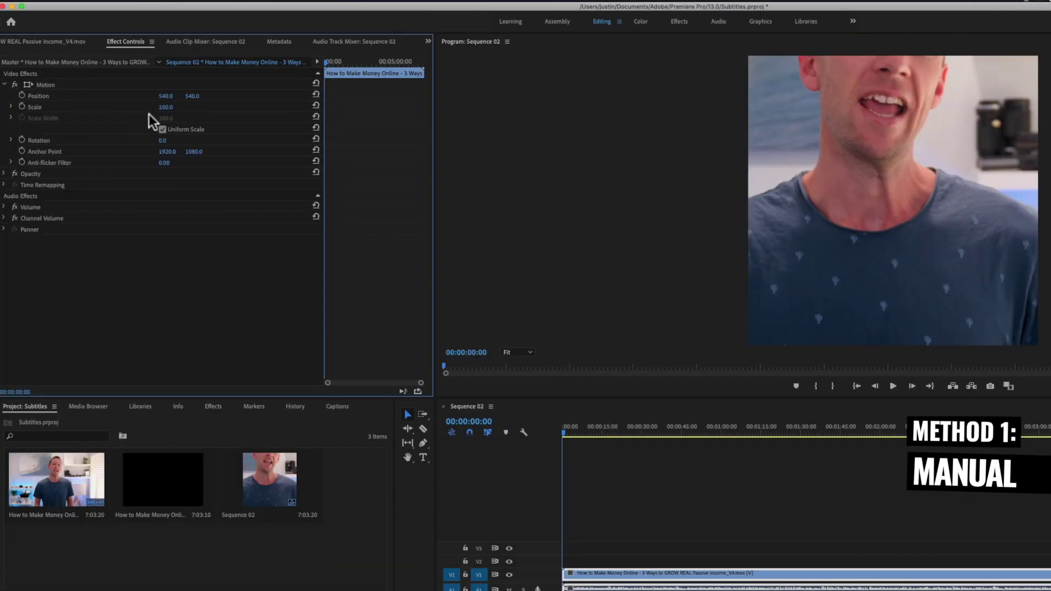
pyautogui.moveTo(165, 107); pyautogui.dragTo(127, 108)
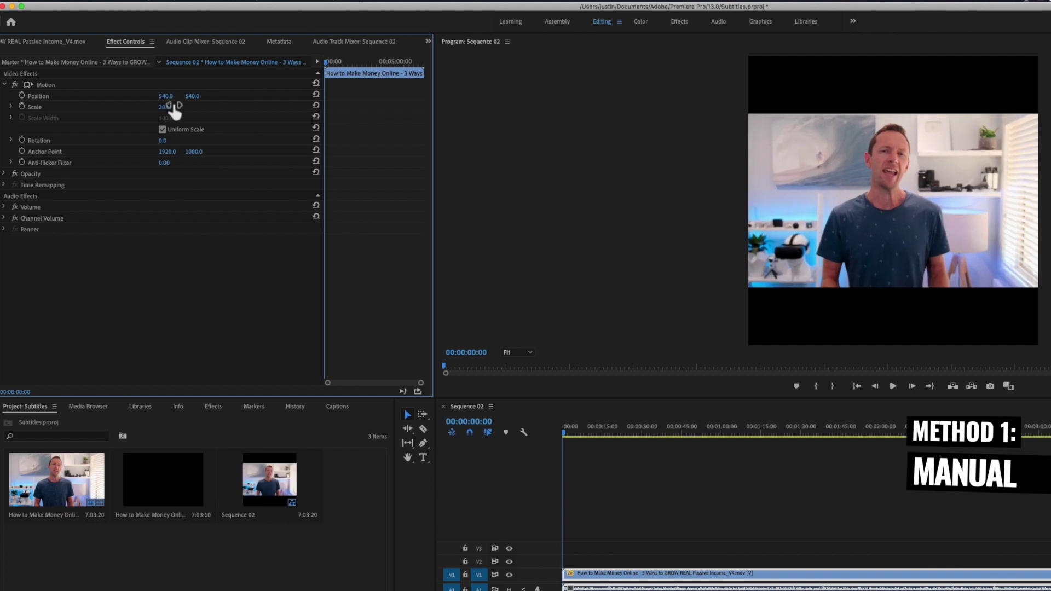
# Add the text "VIDEO TITLE" in the black area above the video picture.
pyautogui.click(423, 457)
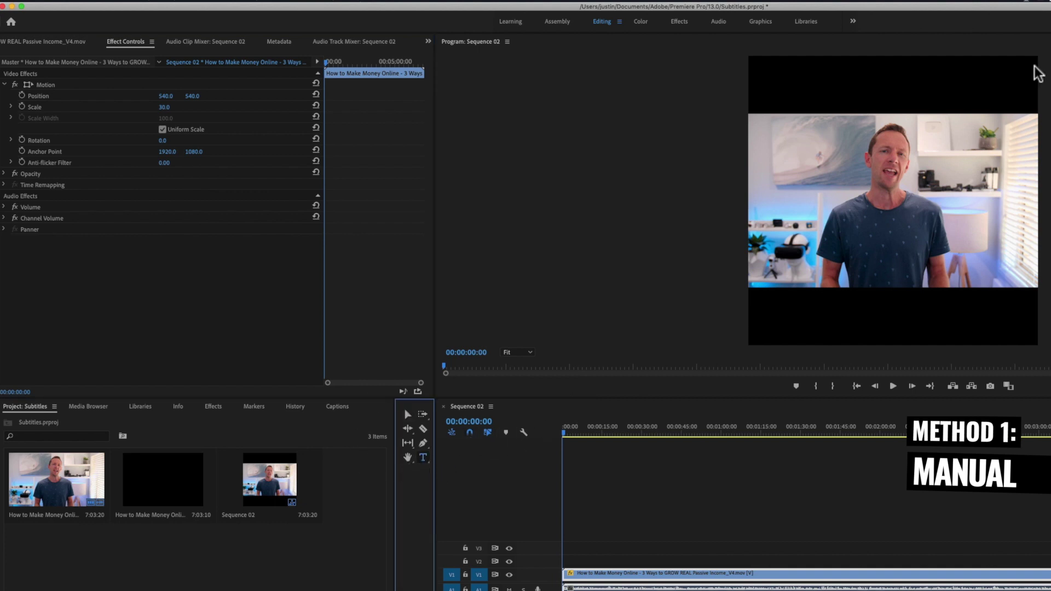
pyautogui.click(873, 92)
pyautogui.click(873, 91)
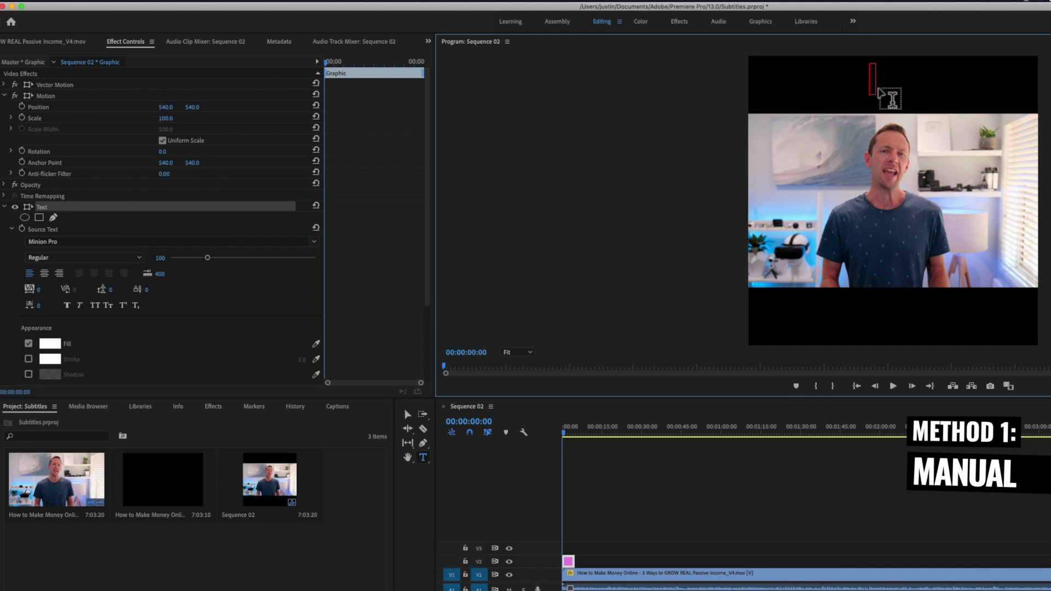
pyautogui.write('VIDEO TITLE')
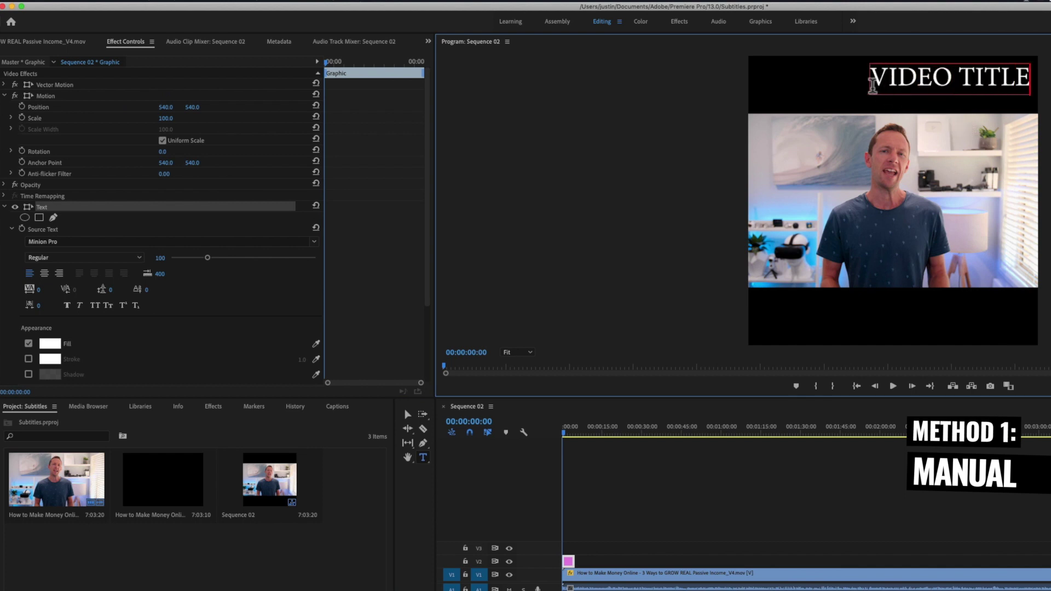
# Set the title text to the Oswald Bold font and move it to position 316.1, 145.6.
pyautogui.press('super+a')
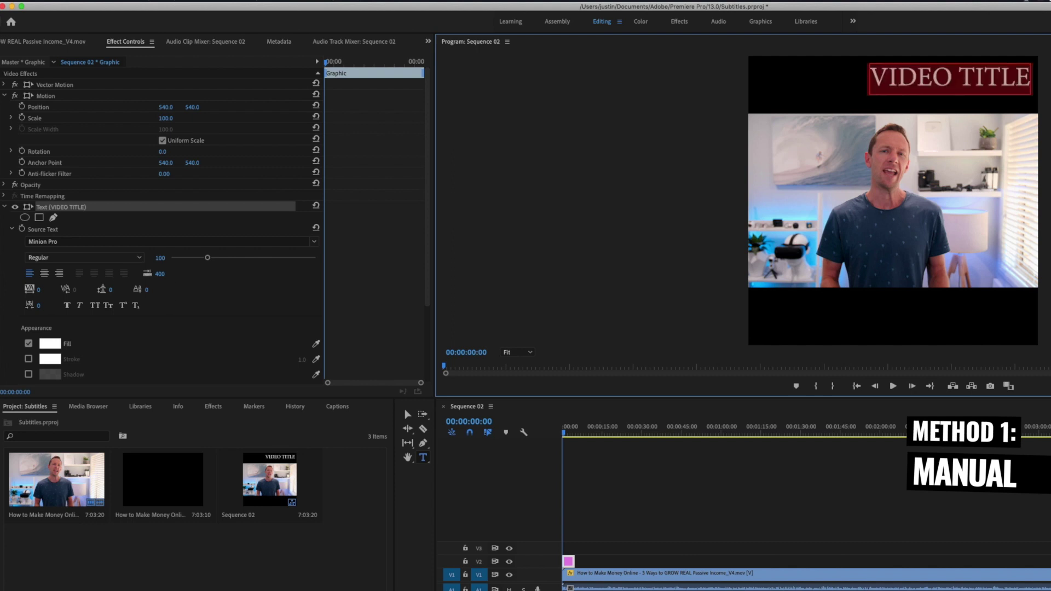
pyautogui.click(312, 242)
pyautogui.write('osw')
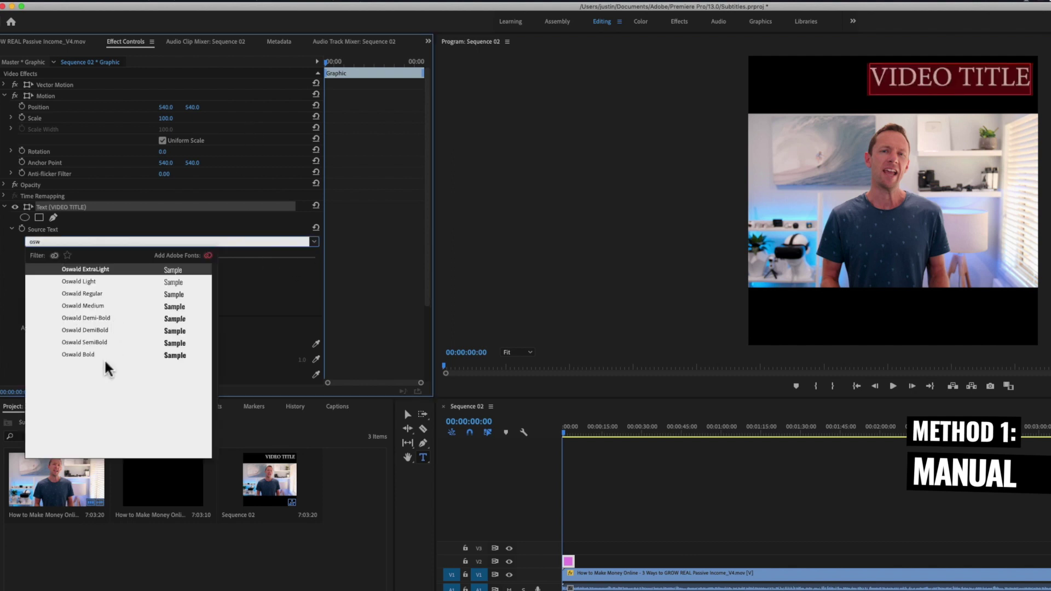
pyautogui.click(94, 355)
pyautogui.scroll(-4, 132, 339)
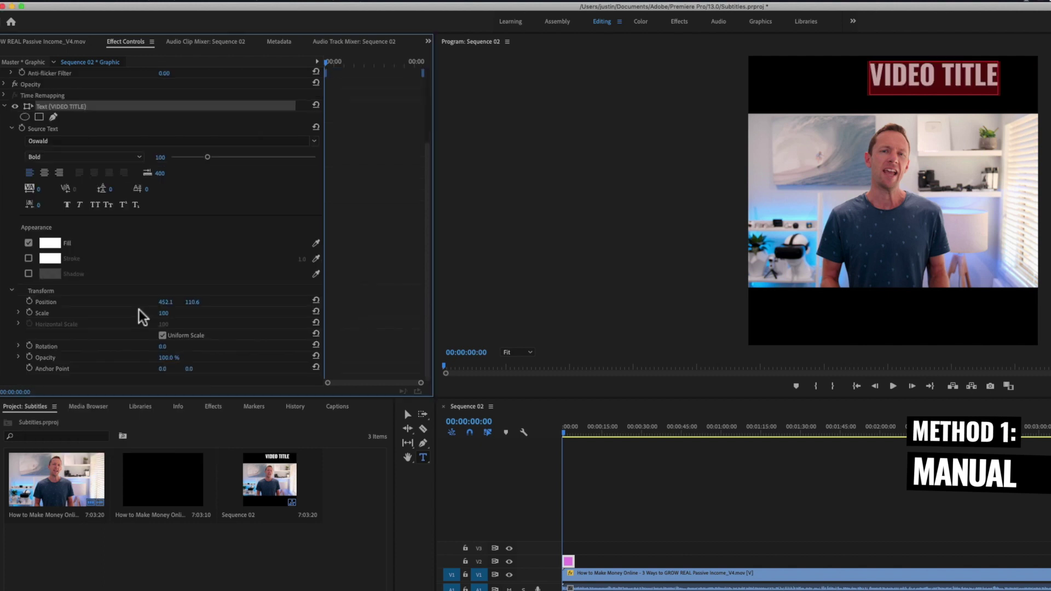
pyautogui.moveTo(169, 302); pyautogui.dragTo(94, 302)
pyautogui.moveTo(197, 308); pyautogui.dragTo(198, 307)
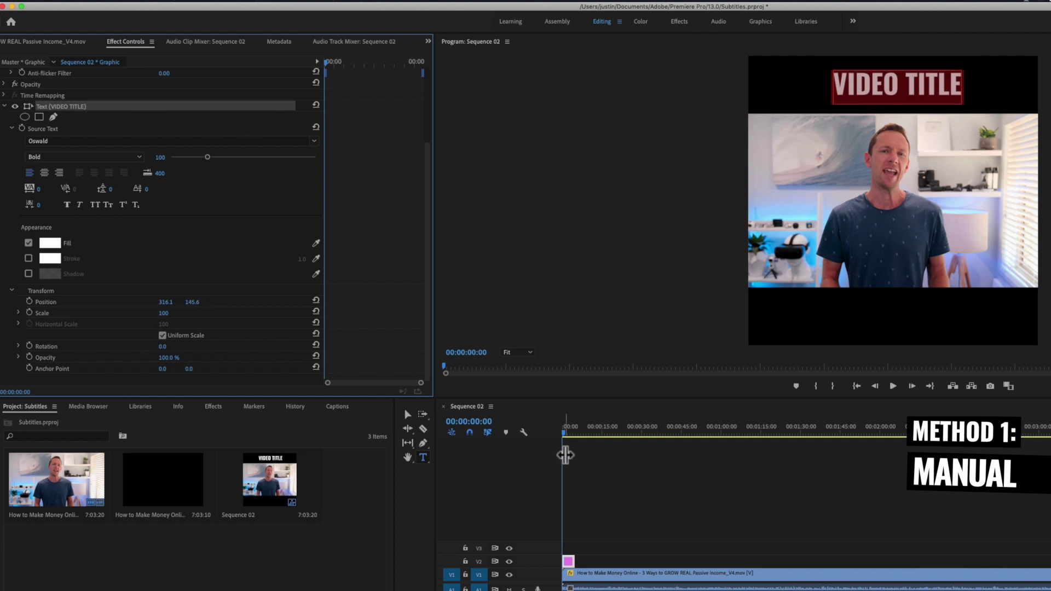
# Extend the title graphic along the length of the video and place the imported subtitle file at the start of video track 3.
pyautogui.moveTo(579, 558); pyautogui.dragTo(1048, 559)
pyautogui.click(565, 436)
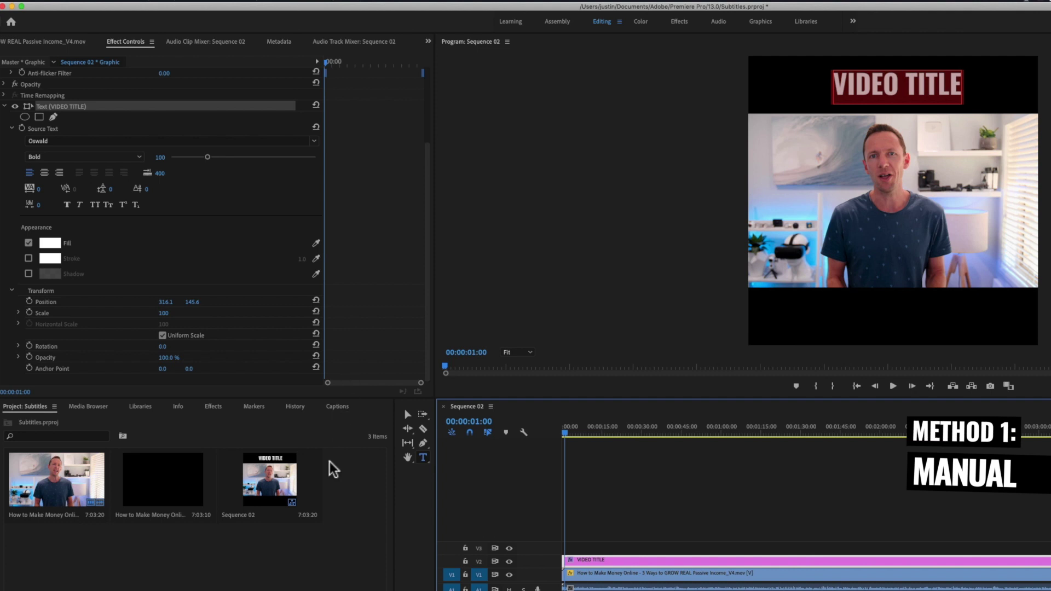
pyautogui.moveTo(166, 476); pyautogui.dragTo(531, 553)
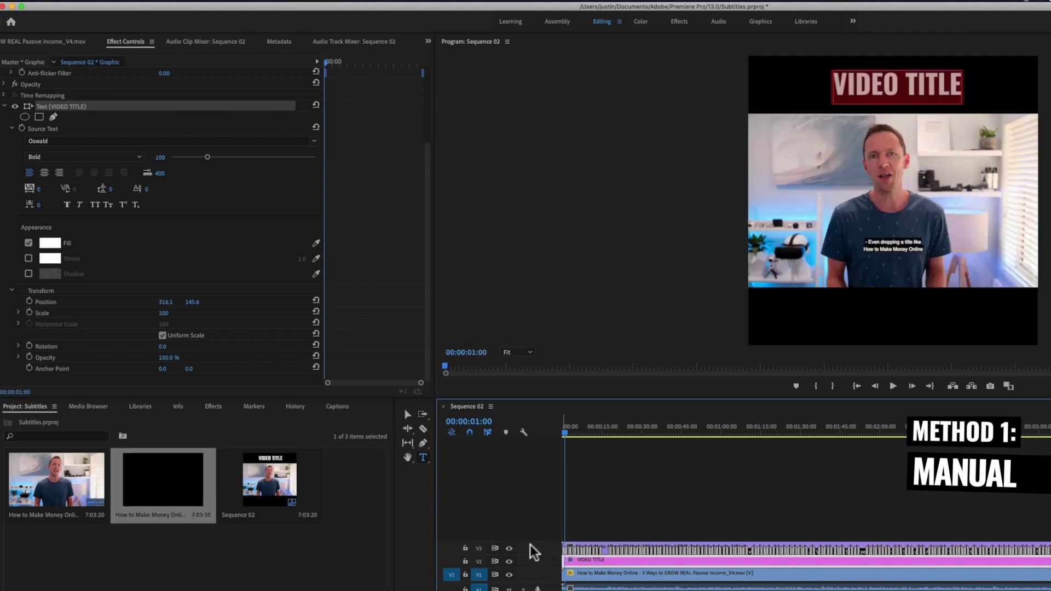
pyautogui.moveTo(235, 426); pyautogui.dragTo(260, 425)
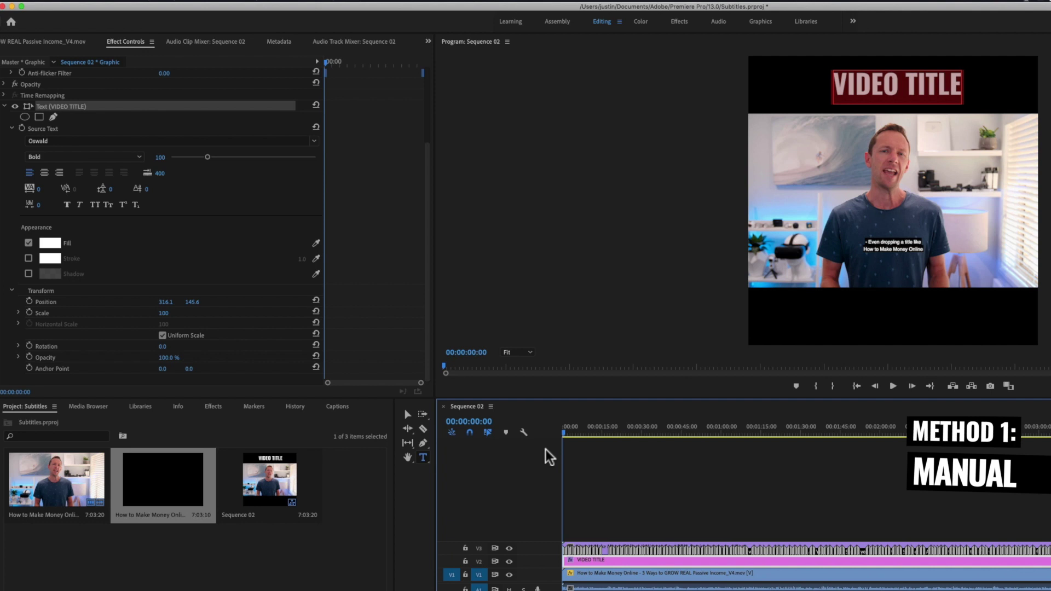
# Open the captions of the subtitle clip on video track 3 for editing.
pyautogui.press('=')
pyautogui.press('=')
pyautogui.press('=')
pyautogui.press('=')
pyautogui.press('=')
pyautogui.press('=')
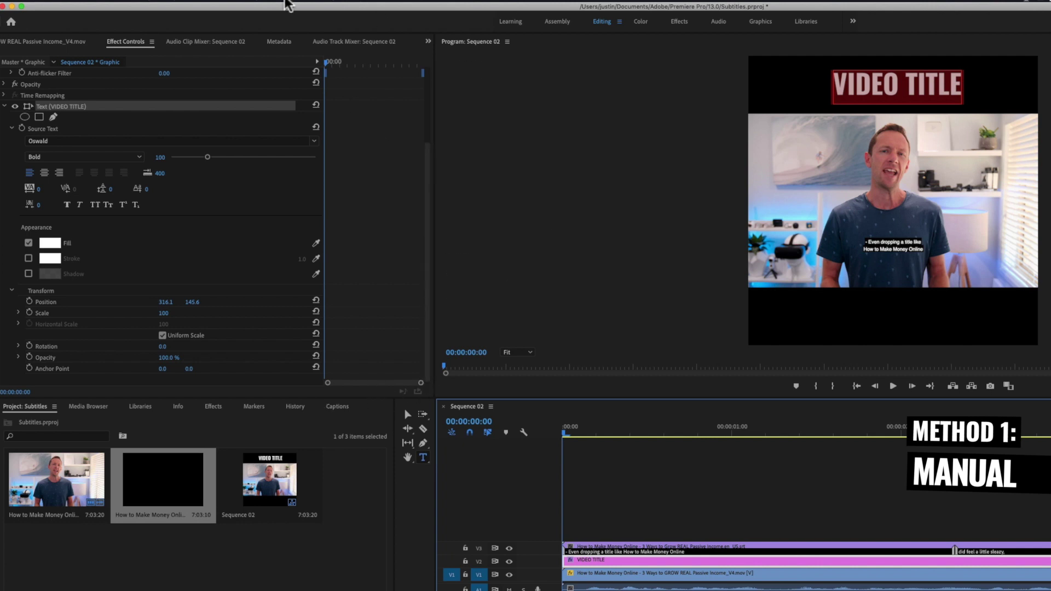
pyautogui.click(283, 3)
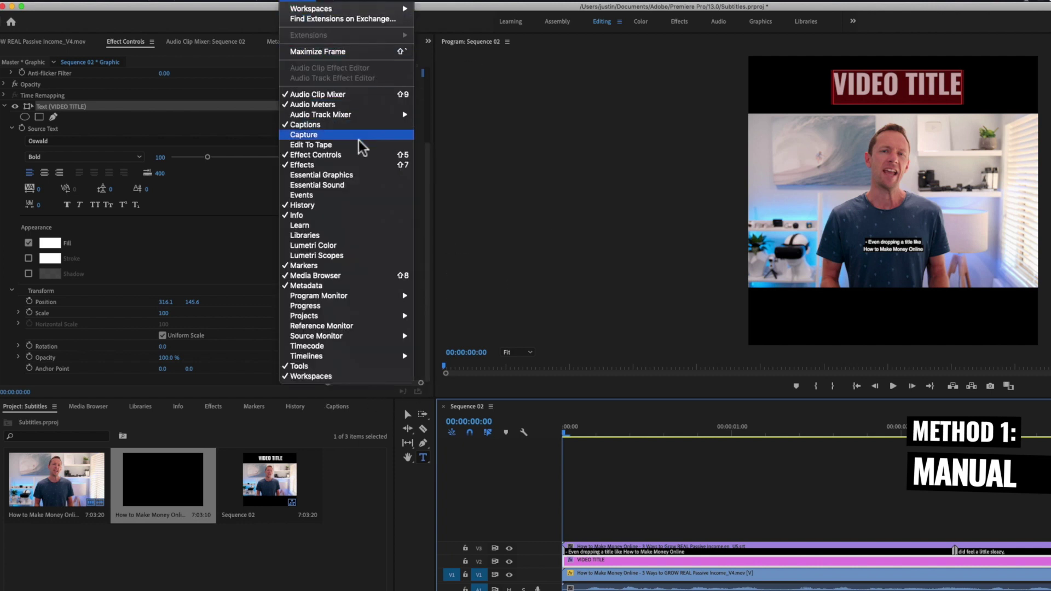
pyautogui.click(346, 409)
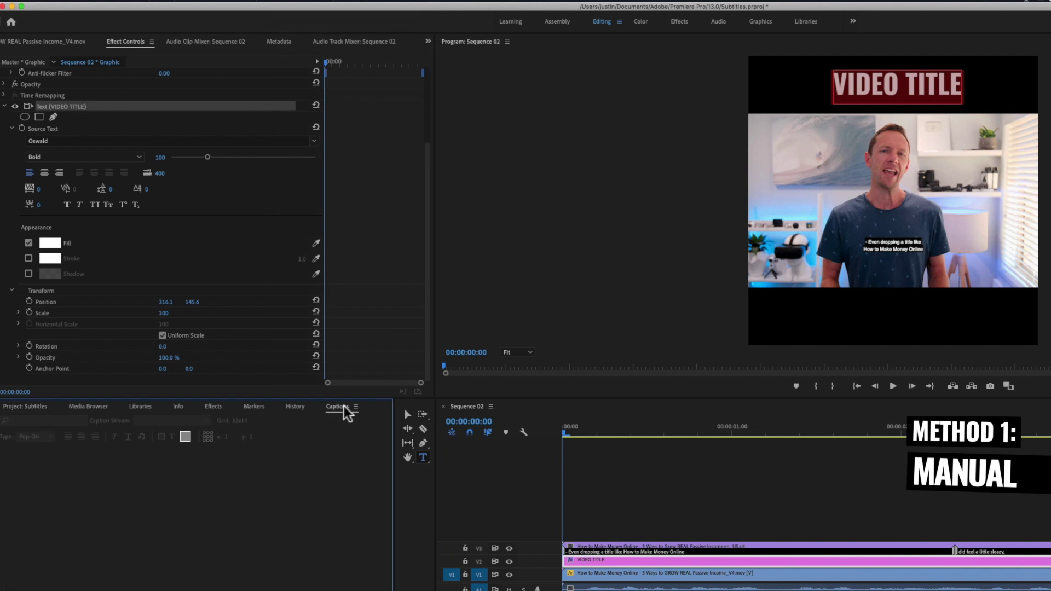
pyautogui.click(630, 549)
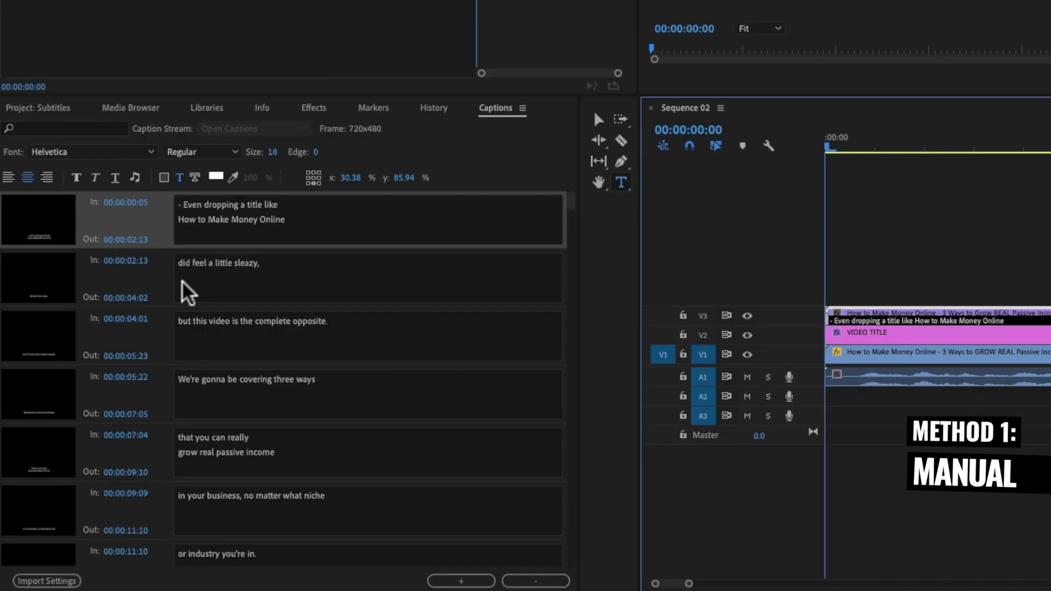
# Remove the leading dash from the first caption, "Even dropping a title like How to Make Money Online".
pyautogui.click(183, 208)
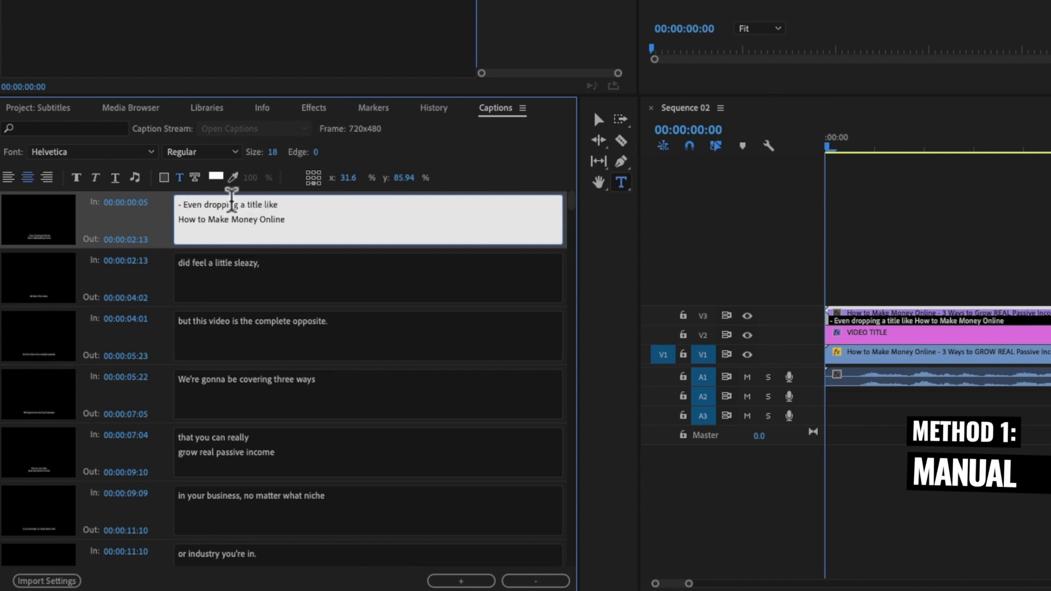
pyautogui.moveTo(184, 205)
pyautogui.mouseDown()
pyautogui.moveTo(124, 217)
pyautogui.moveTo(174, 205)
pyautogui.mouseUp()
pyautogui.press('BackSpace')
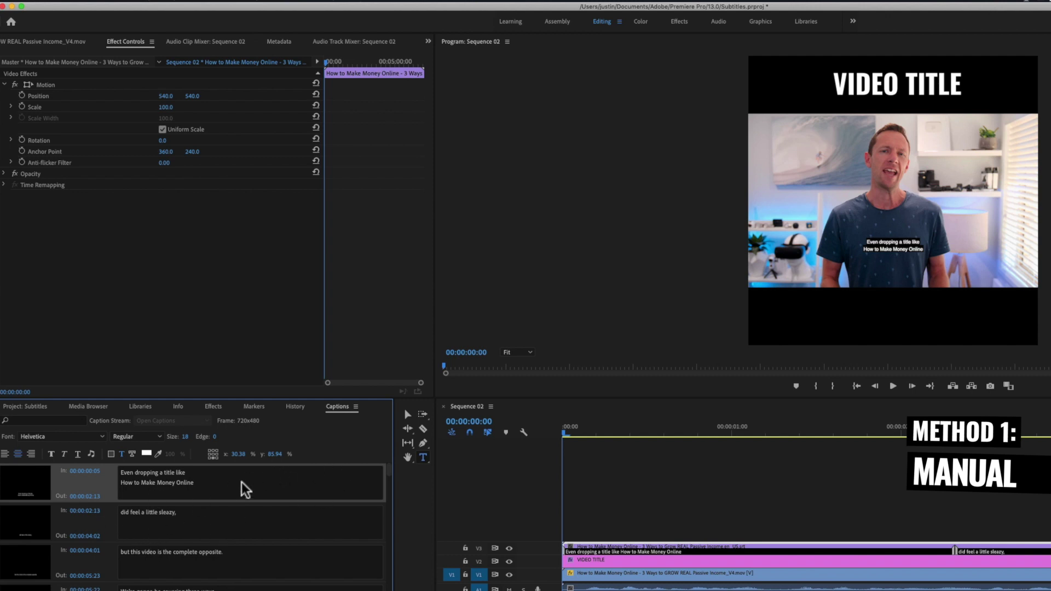
# Select all captions and set their font size to 52.
pyautogui.rightClick(35, 494)
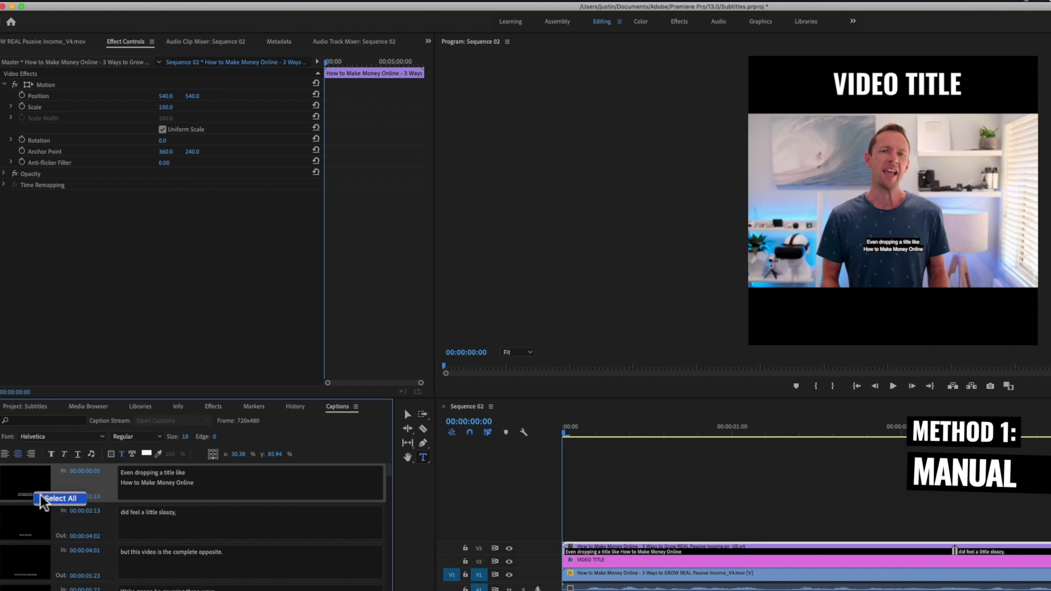
pyautogui.click(45, 498)
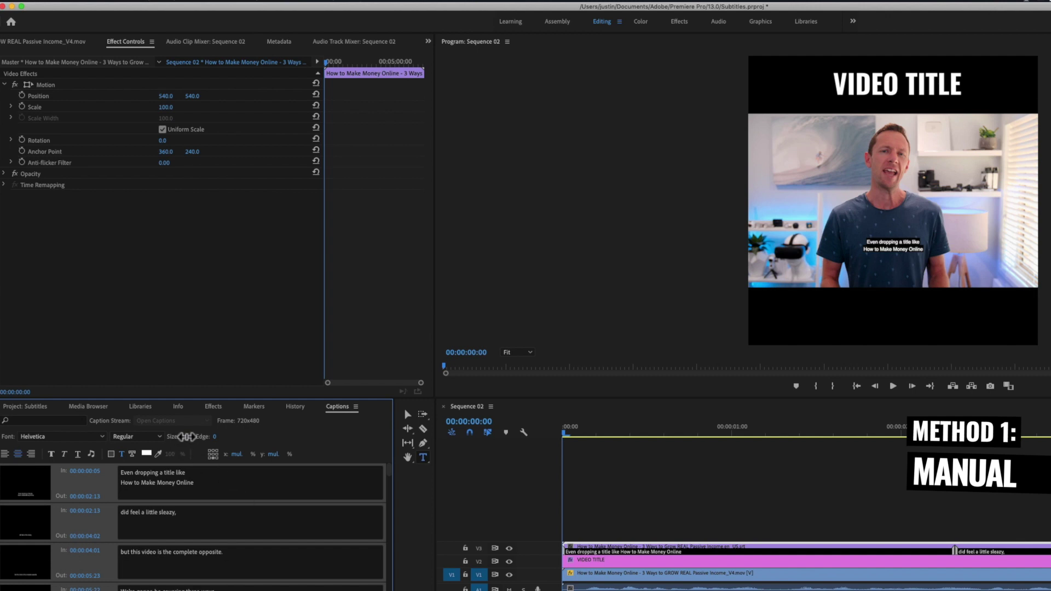
pyautogui.moveTo(195, 437); pyautogui.dragTo(195, 438)
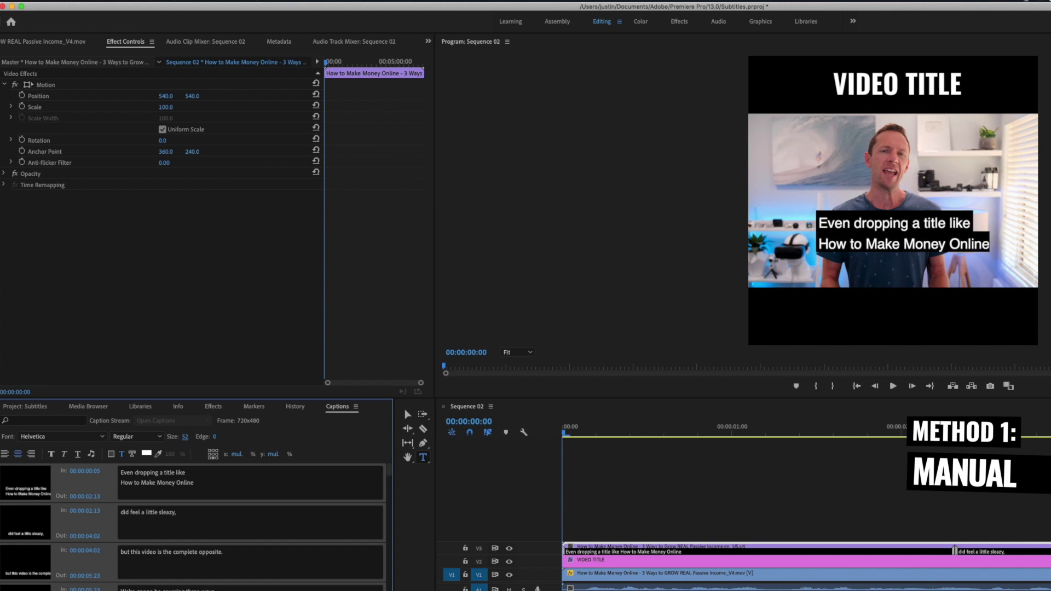
# Centre all captions within the caption frame and compare the placement of the first and second captions in the preview.
pyautogui.click(214, 458)
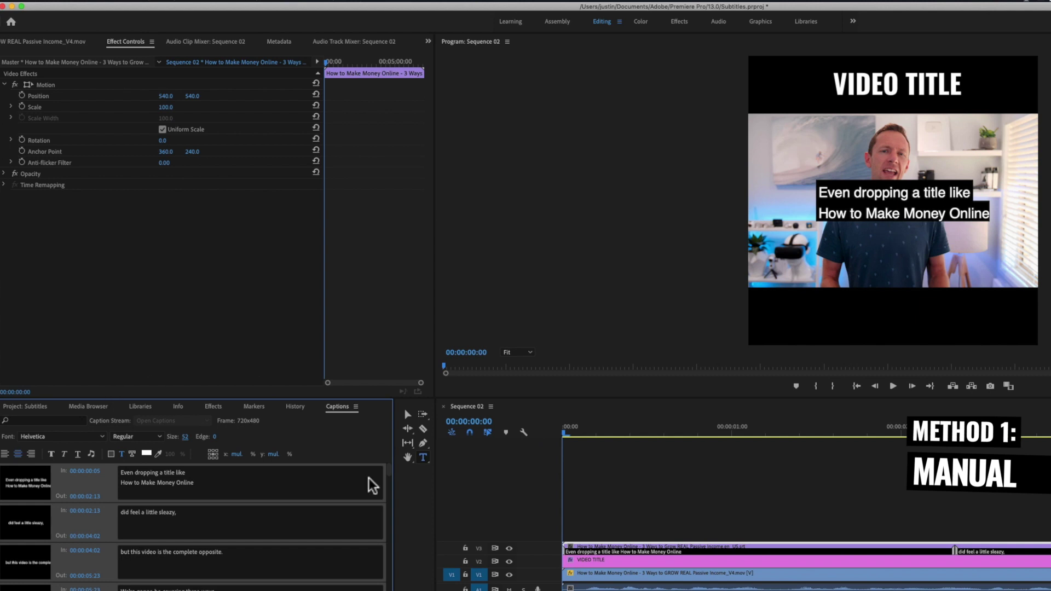
pyautogui.click(983, 430)
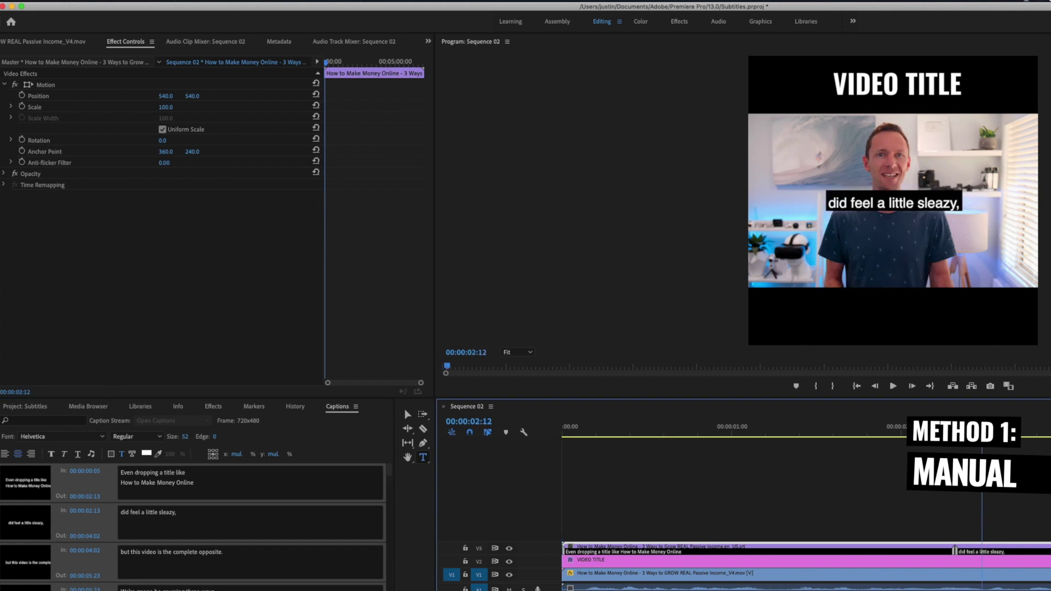
pyautogui.click(885, 431)
pyautogui.click(974, 432)
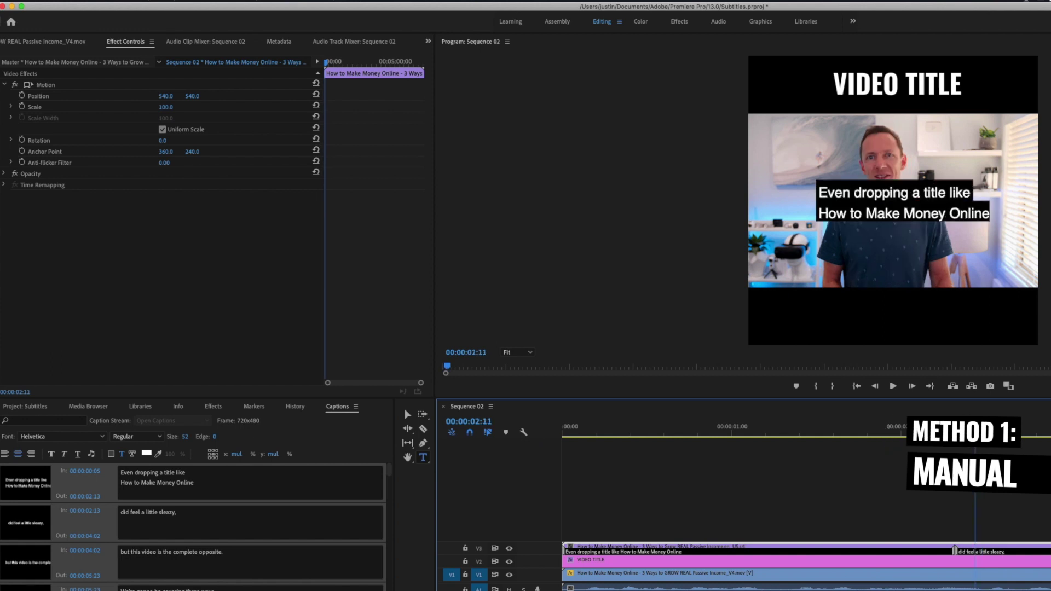
pyautogui.click(872, 428)
pyautogui.click(982, 431)
pyautogui.click(881, 427)
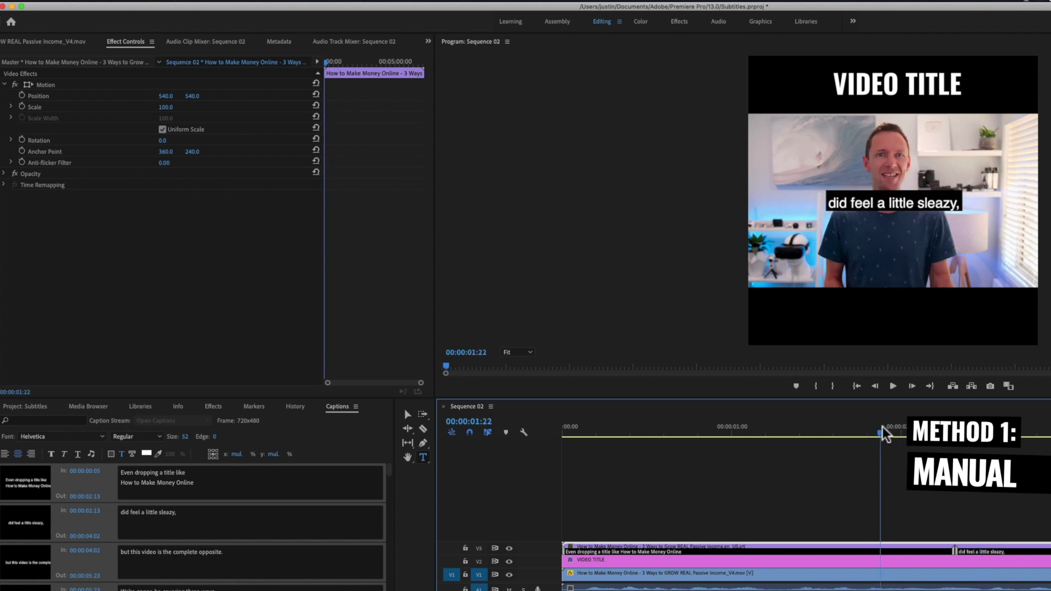
# Try anchoring all captions to the lower part of the caption frame, comparing the two-line first caption with the one-line second.
pyautogui.click(213, 458)
pyautogui.click(1015, 430)
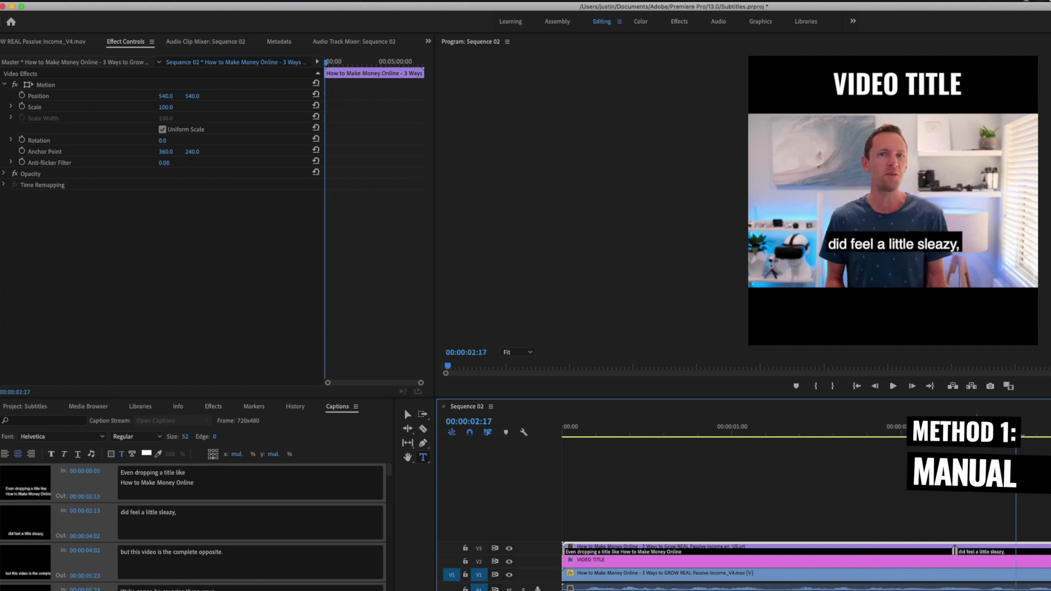
pyautogui.click(912, 430)
pyautogui.click(995, 430)
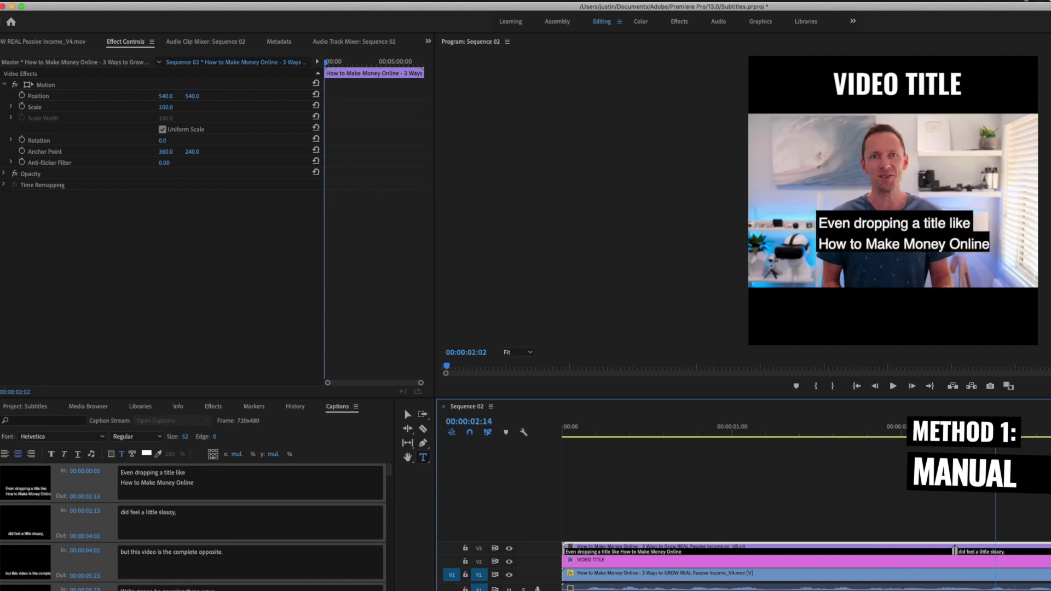
pyautogui.click(902, 431)
pyautogui.click(995, 430)
pyautogui.click(901, 427)
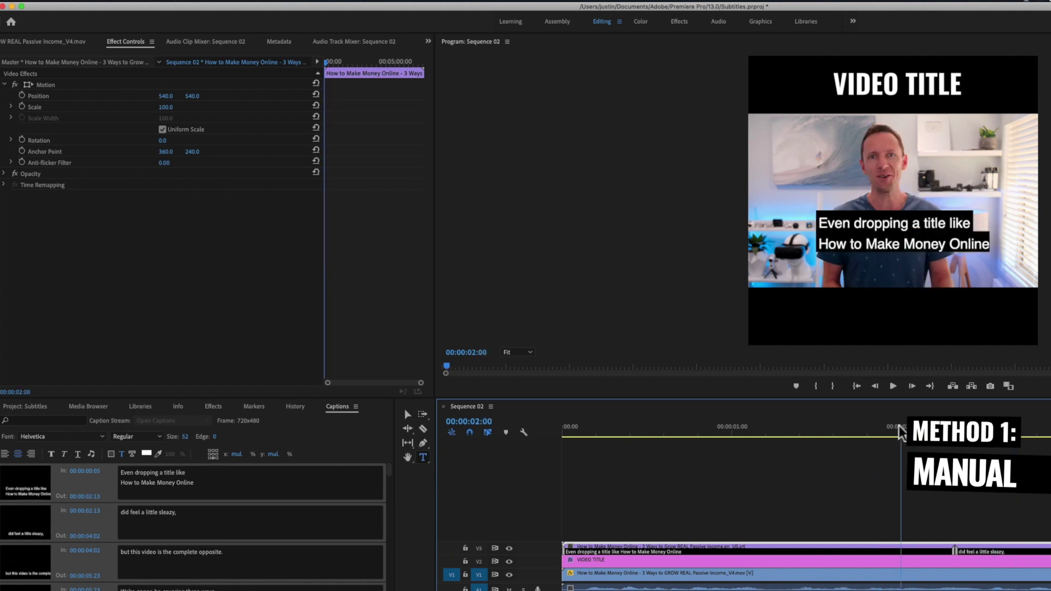
# Centre the captions in their frame again and lower the subtitle clip to a vertical position of 961, beneath the footage.
pyautogui.click(212, 454)
pyautogui.click(657, 549)
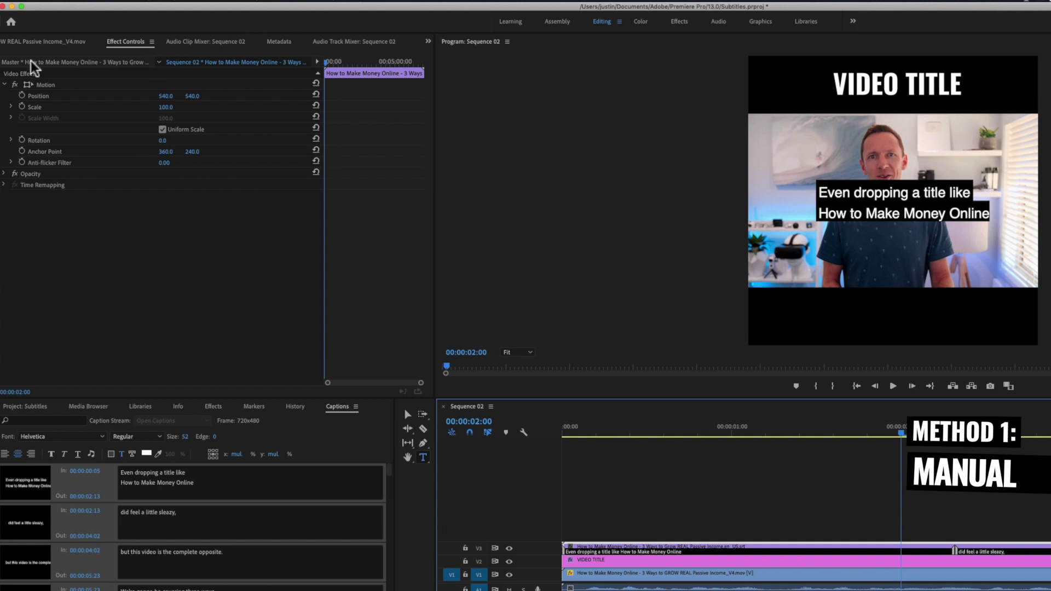
pyautogui.moveTo(195, 96); pyautogui.dragTo(291, 97)
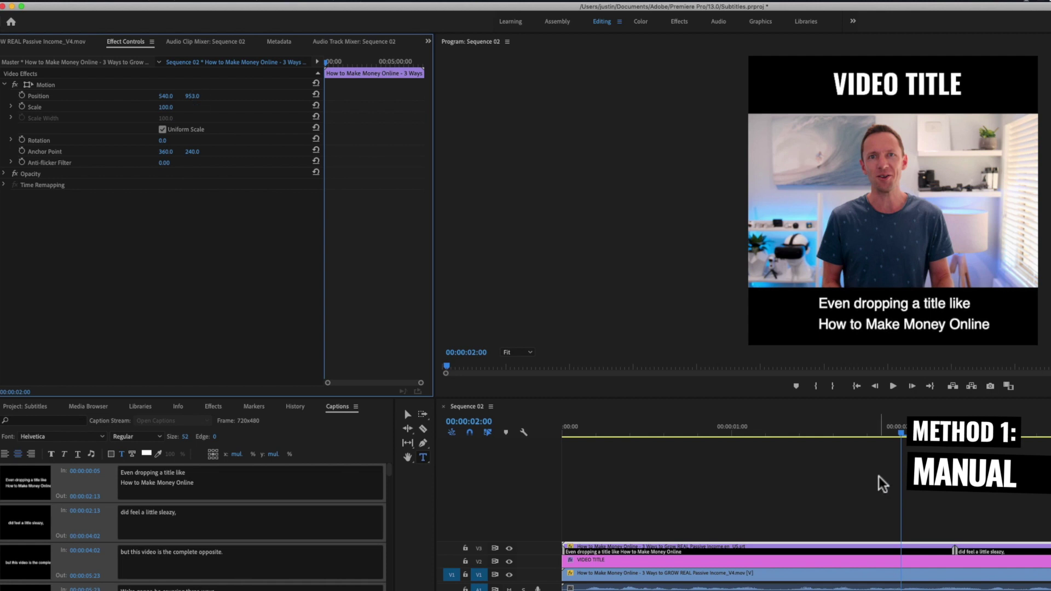
pyautogui.moveTo(671, 424)
pyautogui.mouseDown()
pyautogui.moveTo(633, 422)
pyautogui.moveTo(675, 422)
pyautogui.mouseUp()
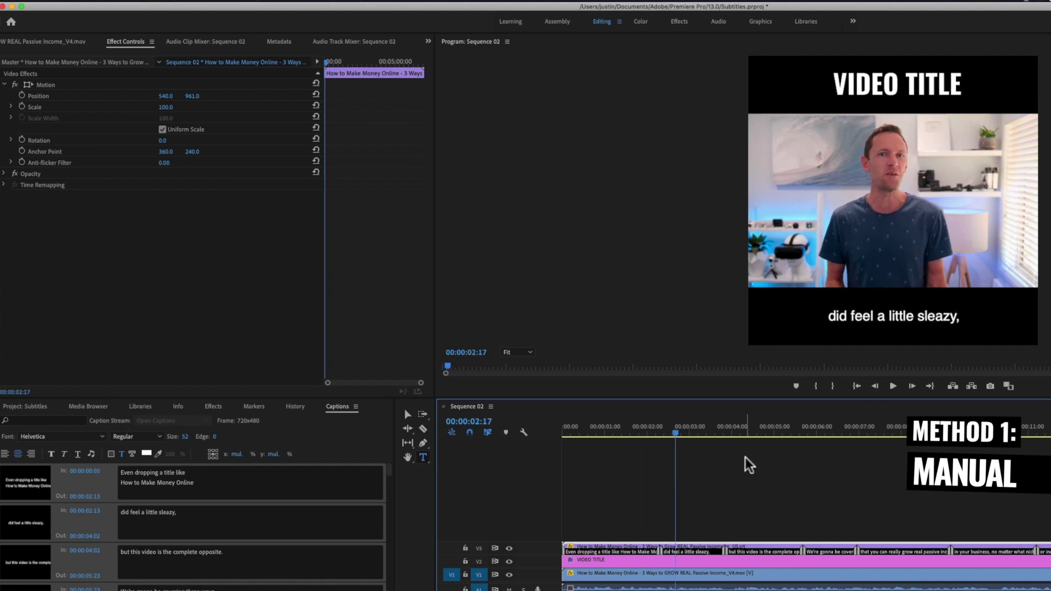
# Raise the subtitle clip to a vertical position of 776 over the footage and change the captions' background colour to dark red.
pyautogui.moveTo(192, 95); pyautogui.dragTo(91, 96)
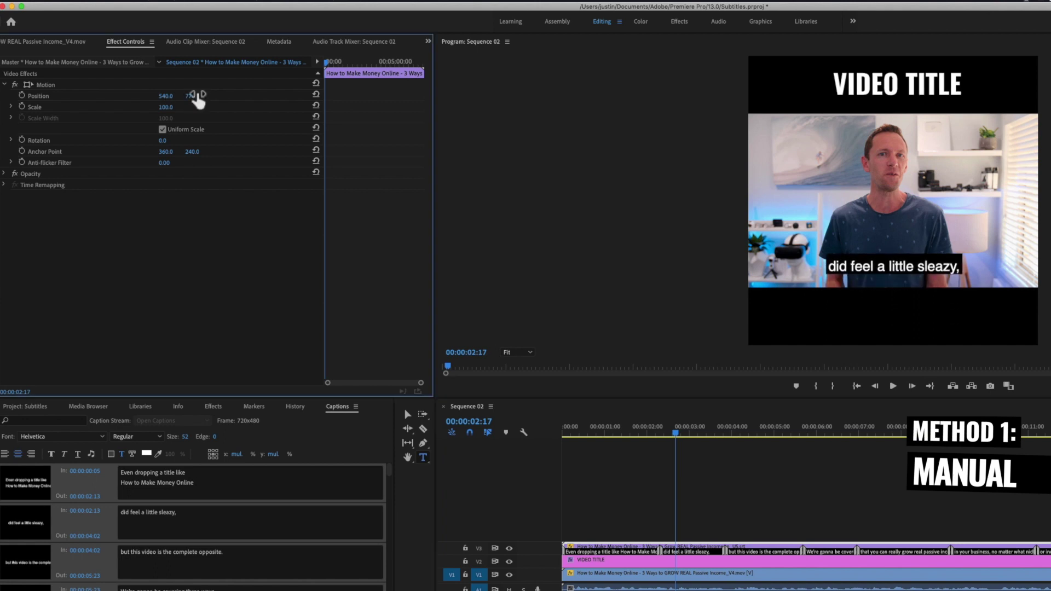
pyautogui.click(120, 454)
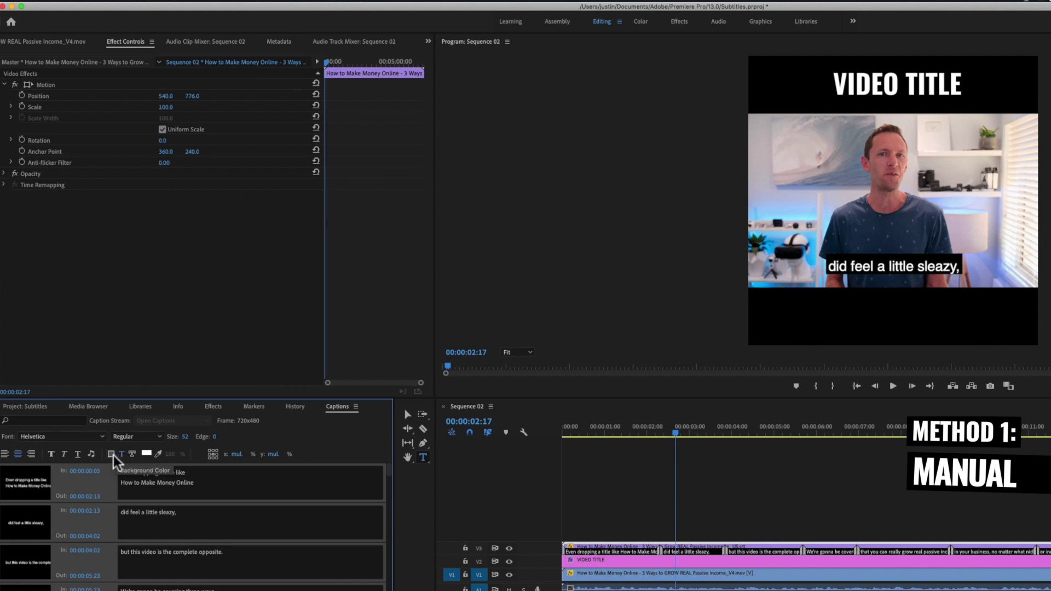
pyautogui.click(111, 454)
pyautogui.click(145, 453)
pyautogui.moveTo(605, 274); pyautogui.dragTo(673, 209)
pyautogui.click(788, 171)
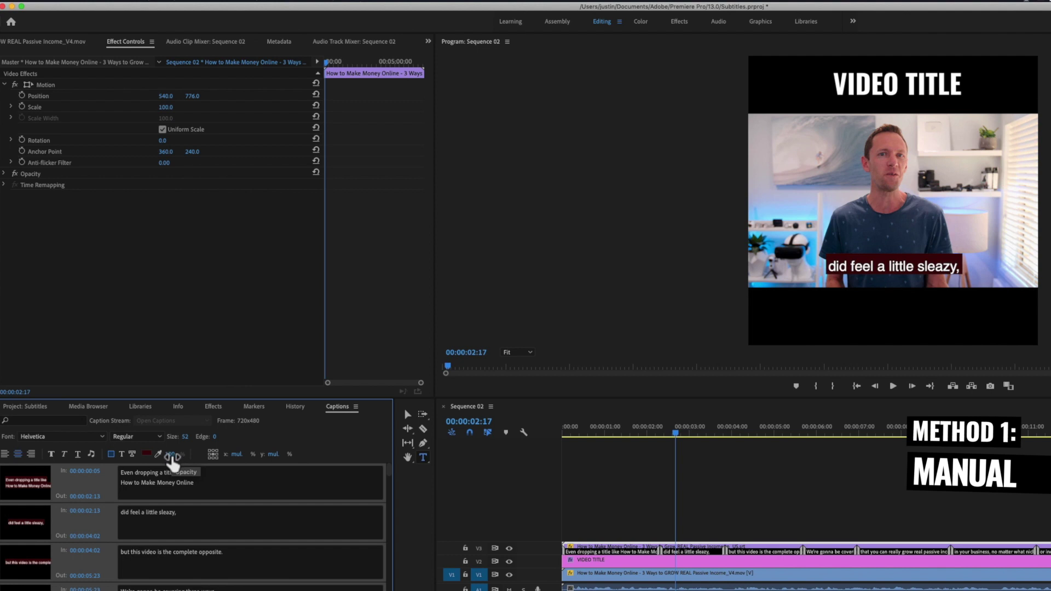
# Set the caption background opacity to 0 and lower the subtitle clip to a vertical position of 956.
pyautogui.moveTo(175, 455); pyautogui.dragTo(56, 464)
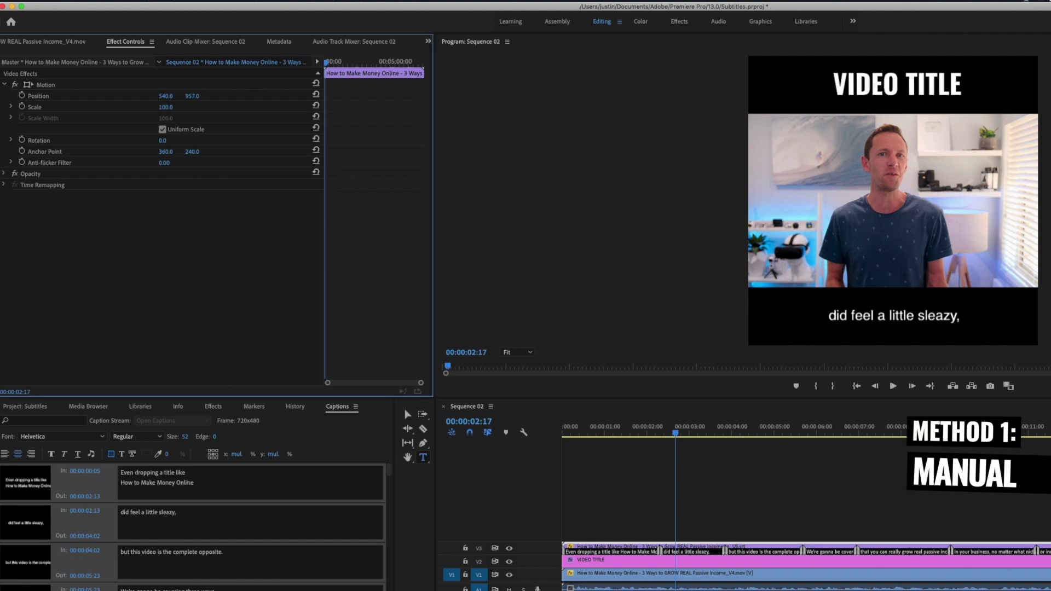
pyautogui.moveTo(194, 96); pyautogui.dragTo(192, 96)
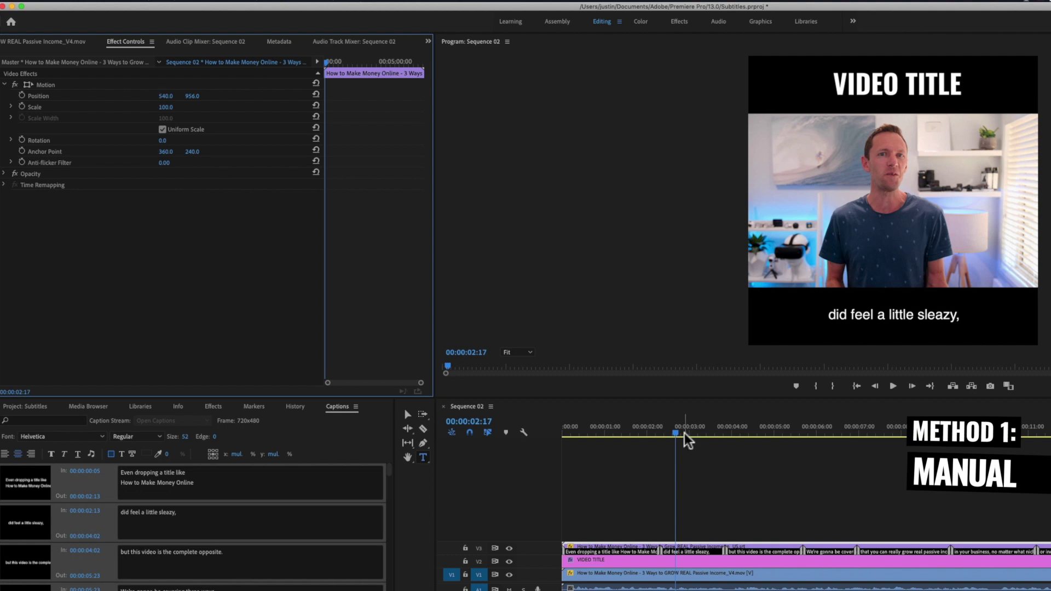
# Split the third caption, "but this video is the complete opposite.", onto two lines after "the".
pyautogui.moveTo(680, 430); pyautogui.dragTo(750, 429)
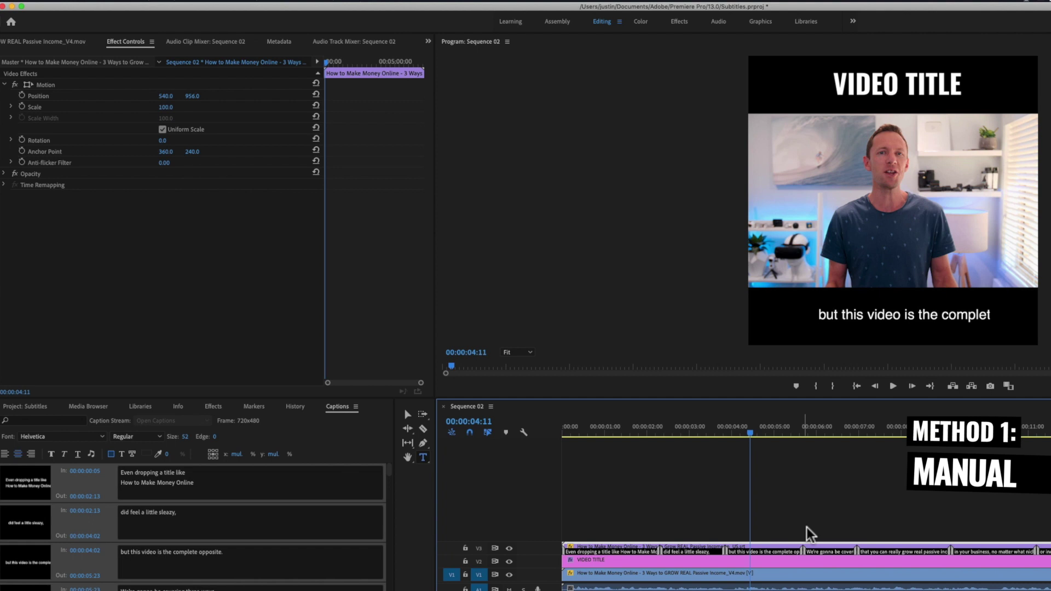
pyautogui.click(761, 554)
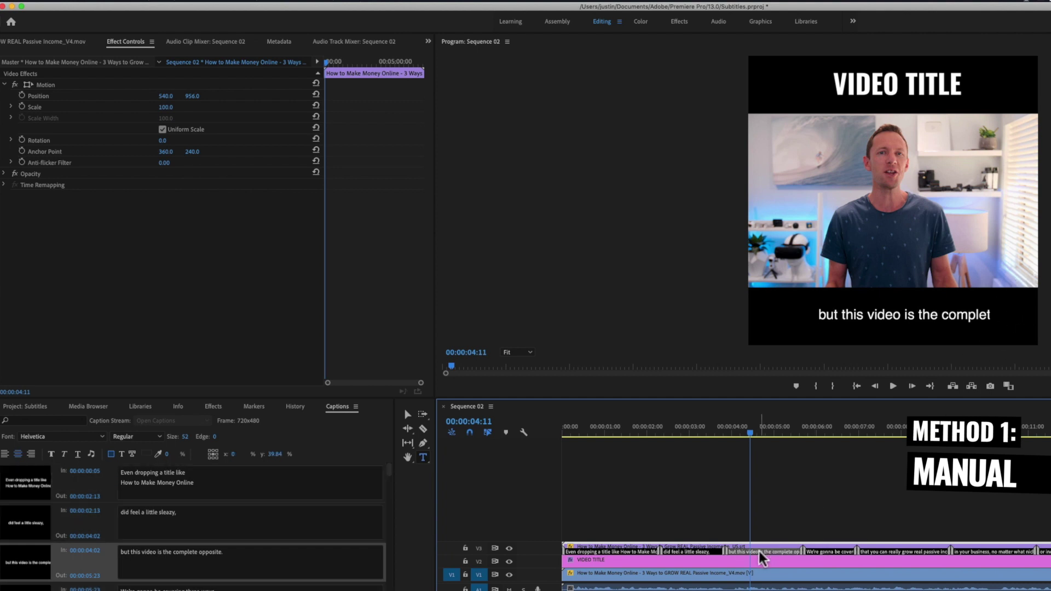
pyautogui.click(171, 553)
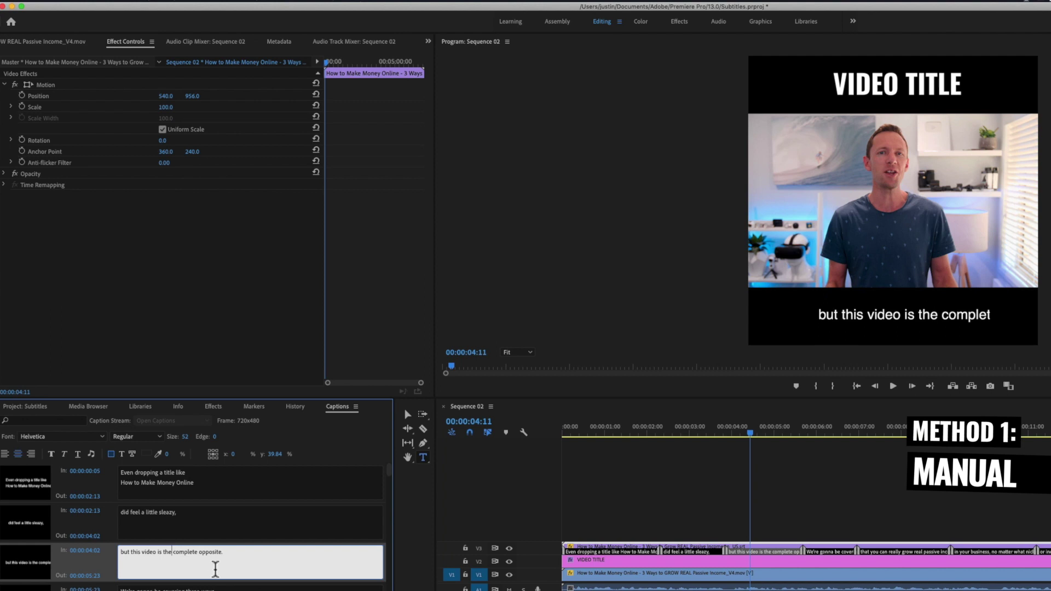
pyautogui.press('BackSpace')
pyautogui.press('Return')
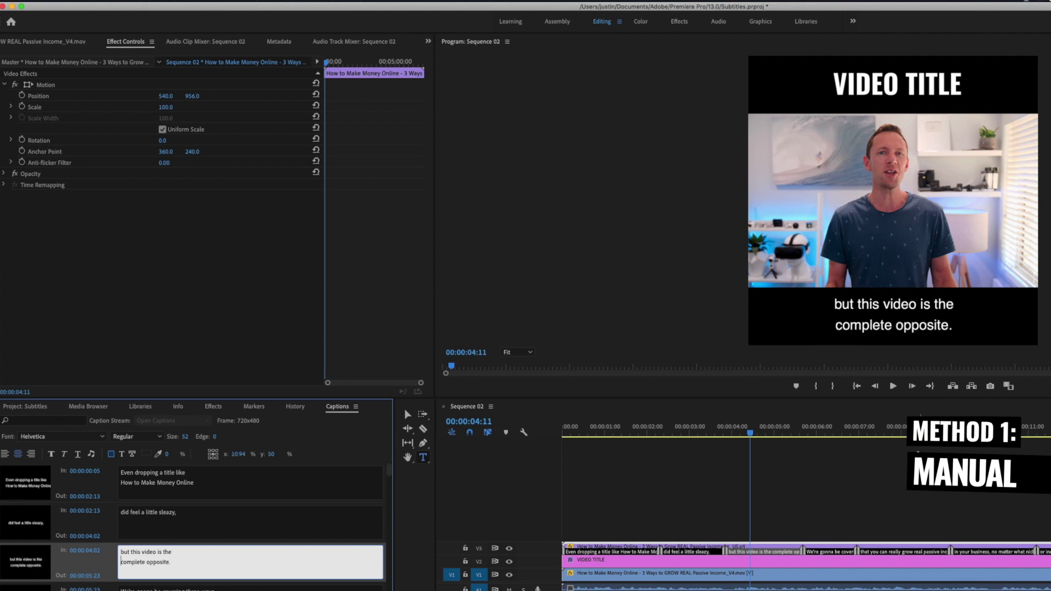
# Play back the sequence to check the captions and select the fourth caption, starting "We're gonna be".
pyautogui.click(756, 428)
pyautogui.press('space')
pyautogui.moveTo(855, 443); pyautogui.dragTo(835, 450)
pyautogui.click(838, 548)
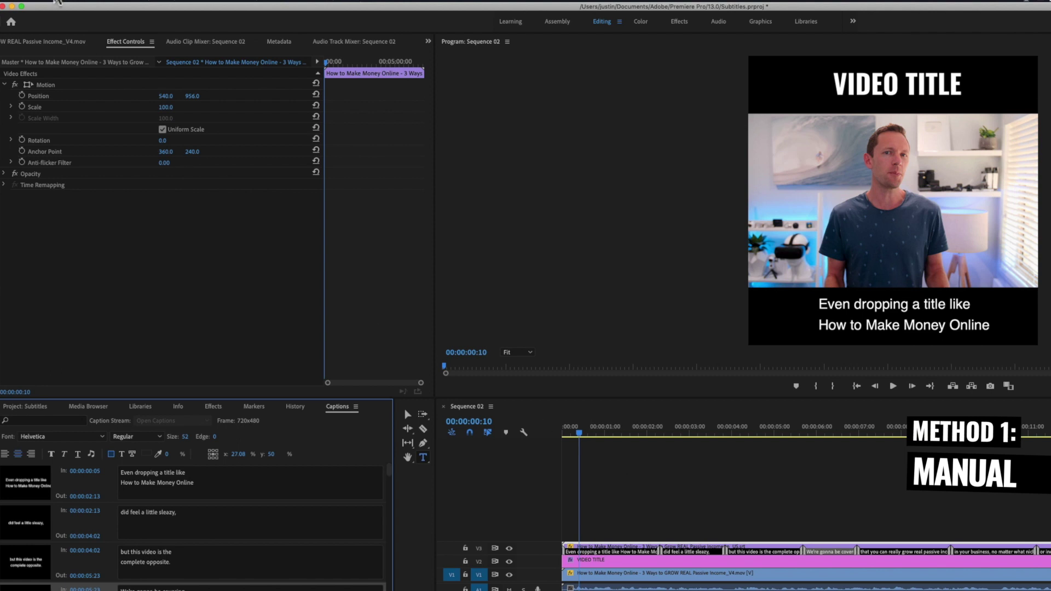
# Open the media export settings and keep the caption export option at Burn Captions Into Video.
pyautogui.click(93, 3)
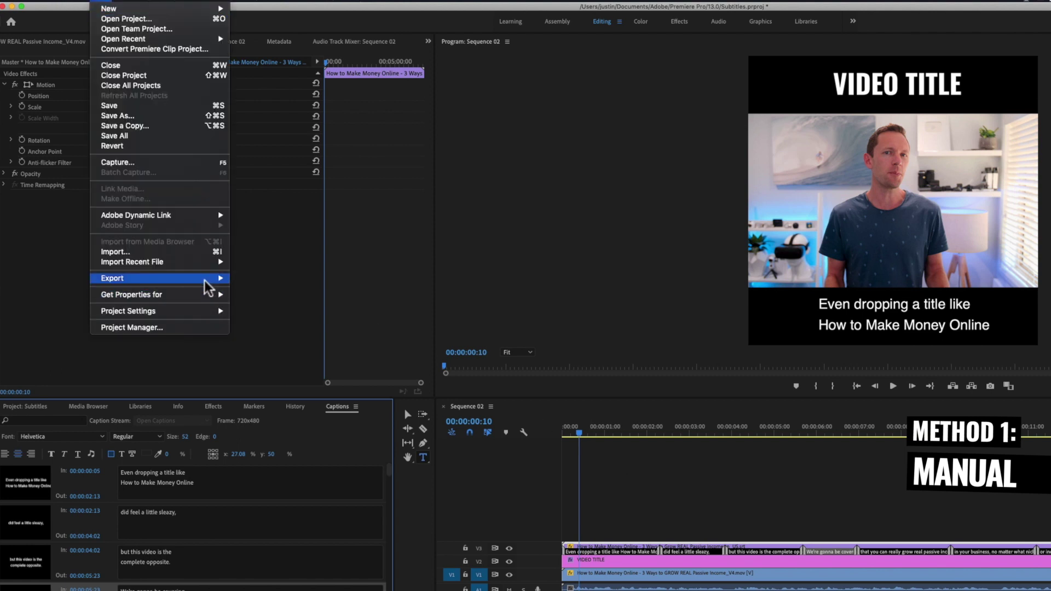
pyautogui.moveTo(207, 279)
pyautogui.click(297, 280)
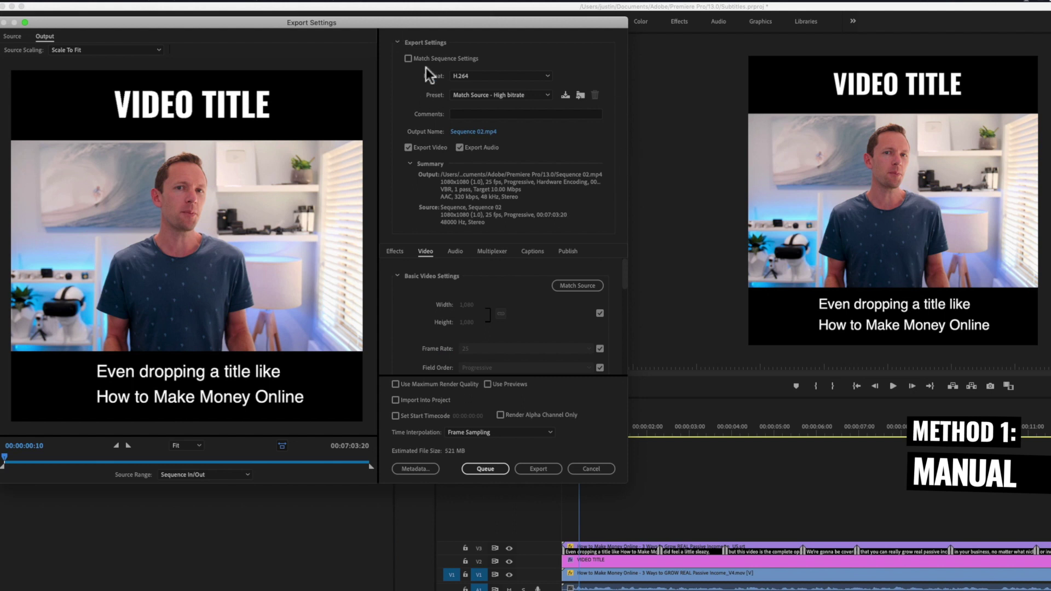
pyautogui.click(532, 252)
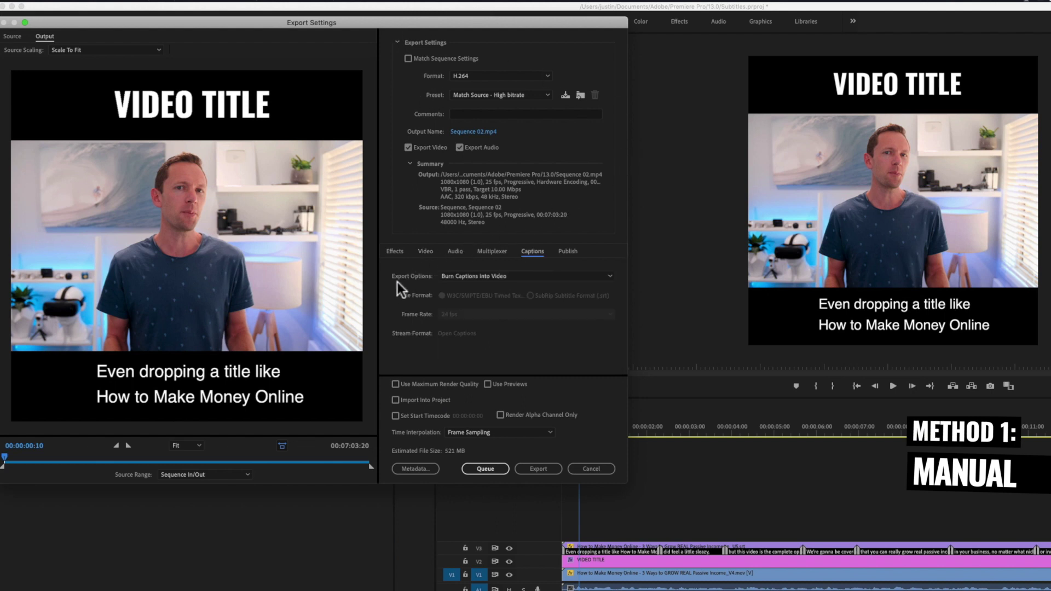
pyautogui.click(500, 275)
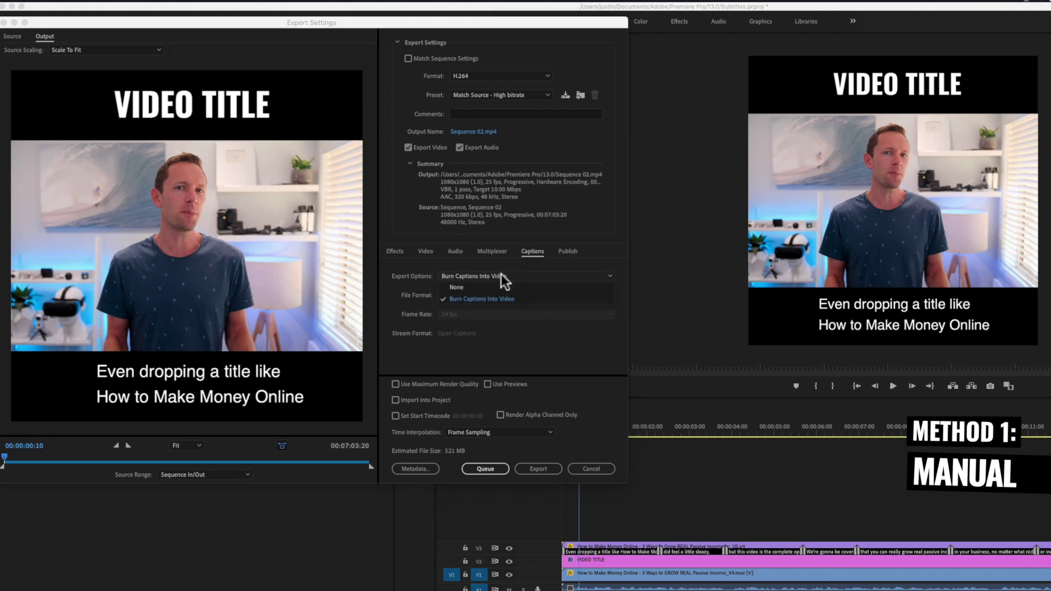
pyautogui.click(501, 275)
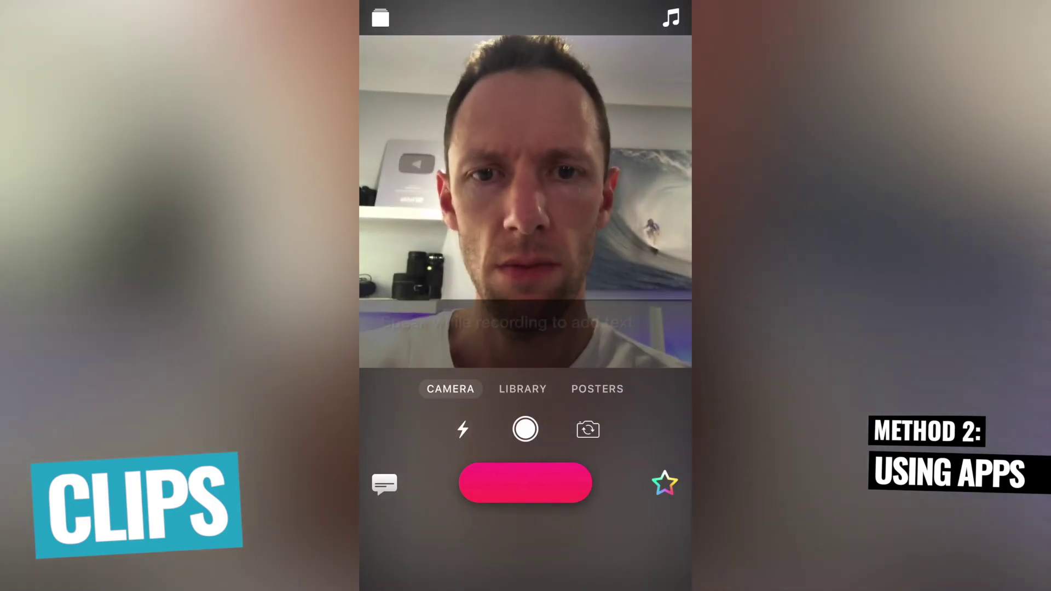
# Switch to Clips, preview several Live Titles styles, and select the white text on a translucent dark band across the lower frame.
pyautogui.click(384, 484)
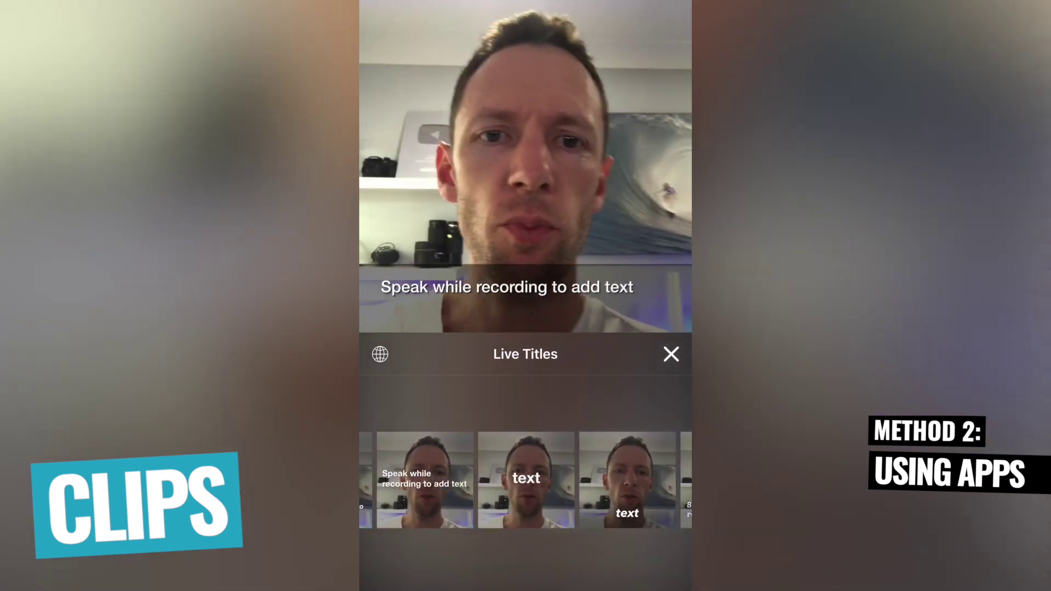
pyautogui.hscroll(6, 524, 480)
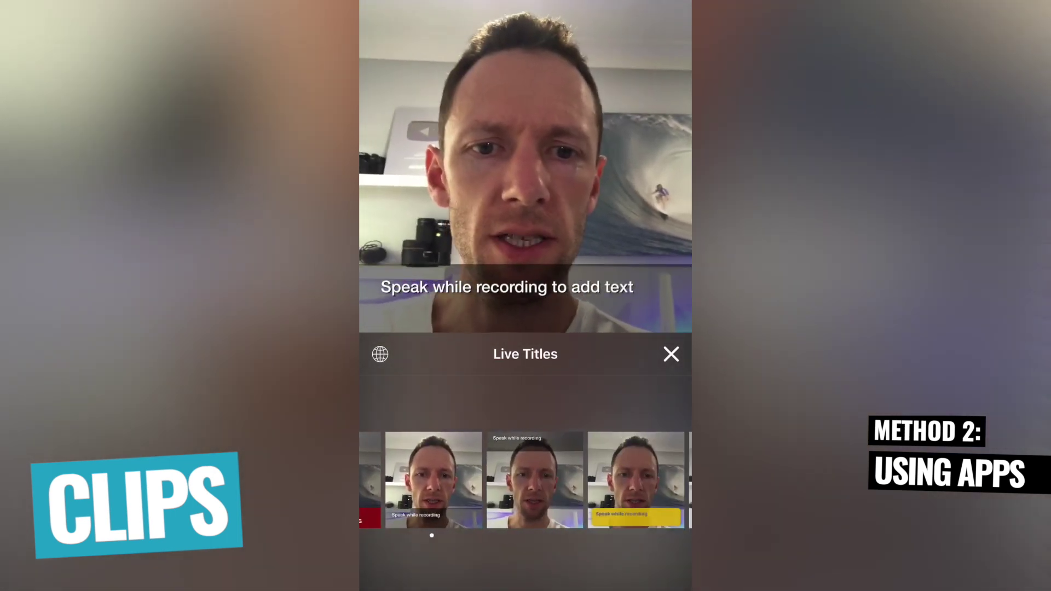
pyautogui.hscroll(2, 525, 480)
pyautogui.click(634, 479)
pyautogui.click(533, 480)
pyautogui.hscroll(-2, 525, 479)
pyautogui.click(516, 479)
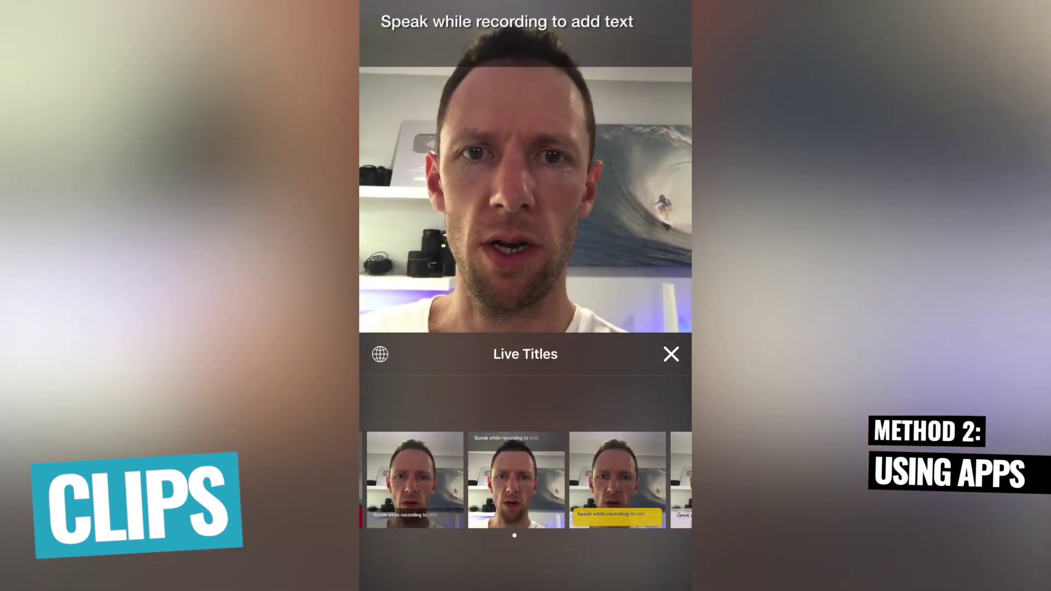
pyautogui.hscroll(-2, 525, 479)
pyautogui.click(529, 480)
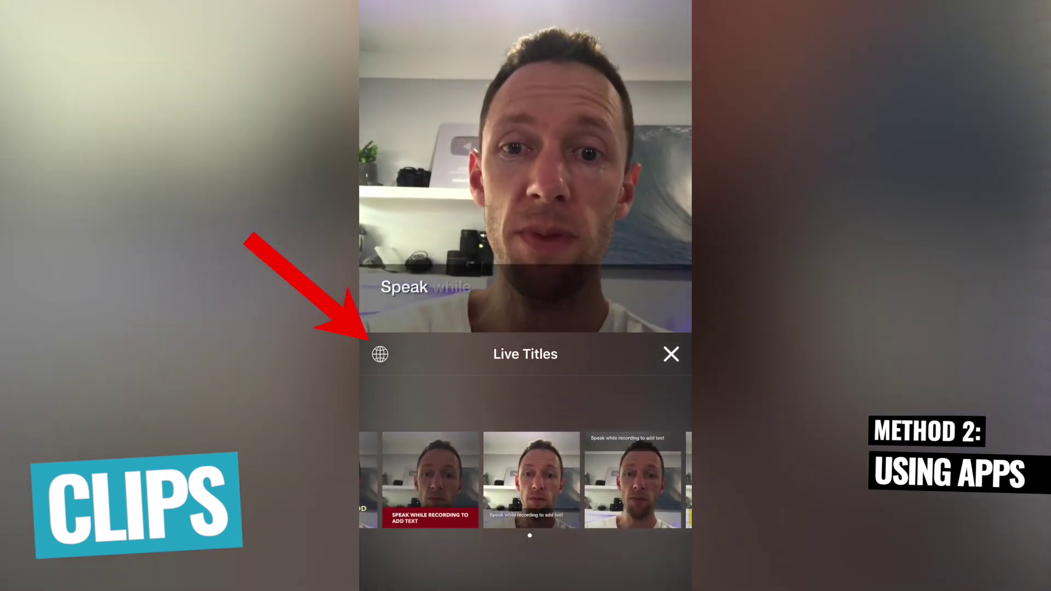
# Look through the Live Titles language list, cancel it without changing the language, and return to the camera view.
pyautogui.click(380, 354)
pyautogui.scroll(-6, 525, 329)
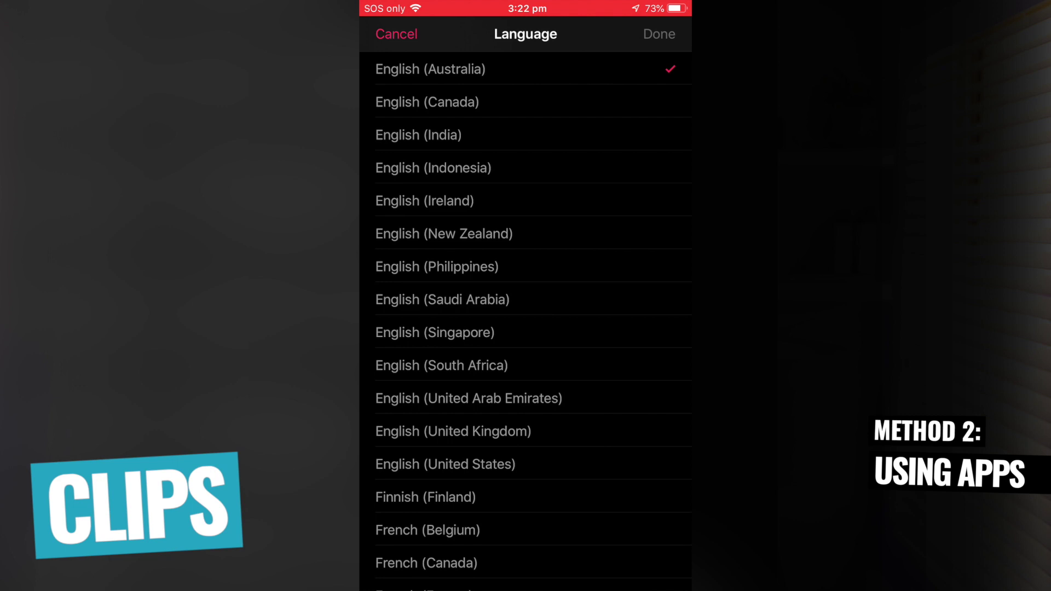
pyautogui.click(396, 34)
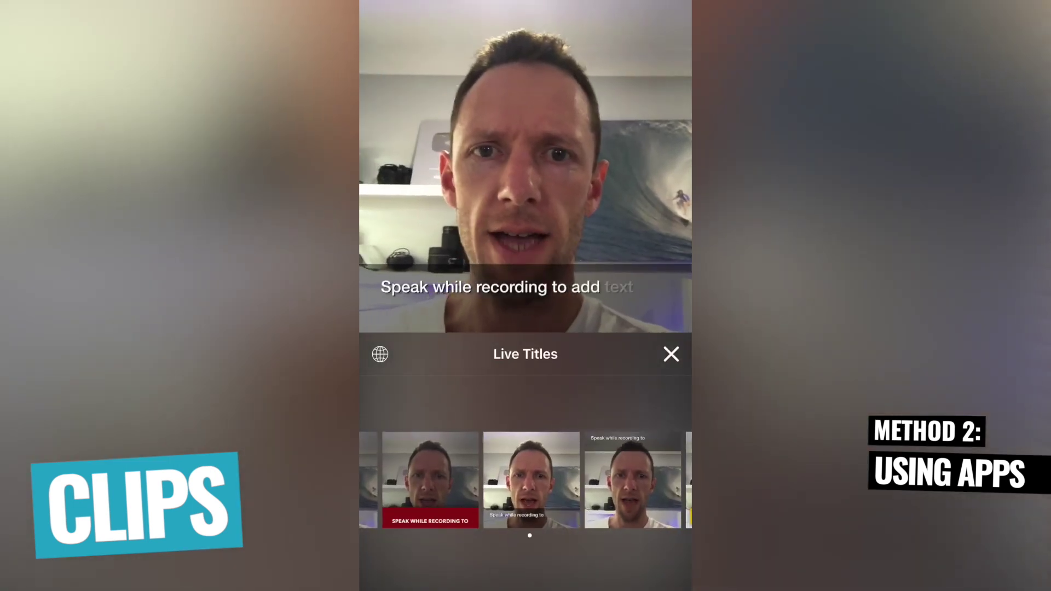
pyautogui.click(671, 354)
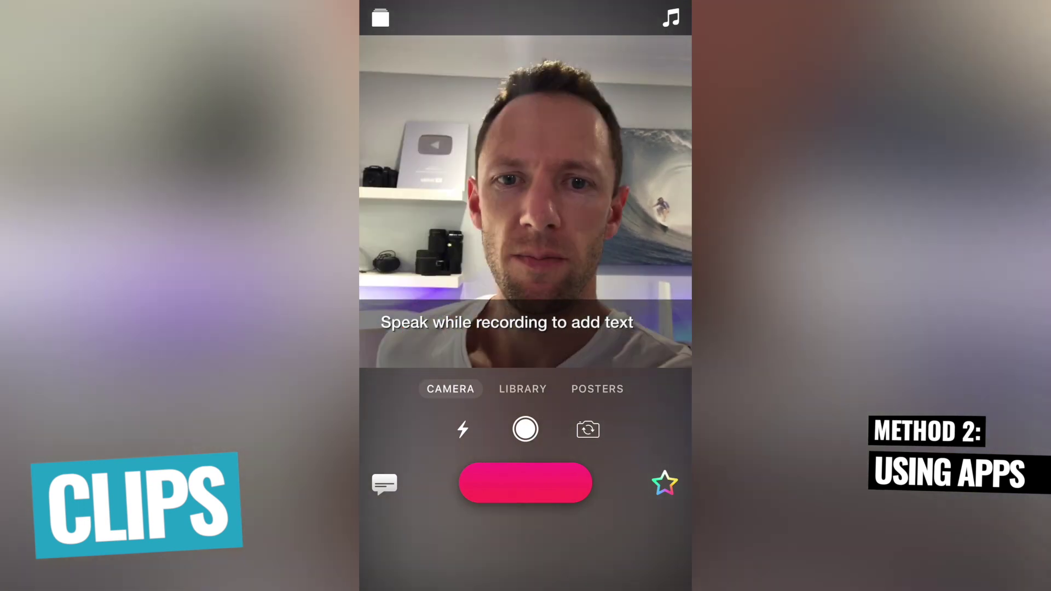
# Record a test clip with Live Titles and browse the alternative title styles available for the recorded clip.
pyautogui.click(525, 482)
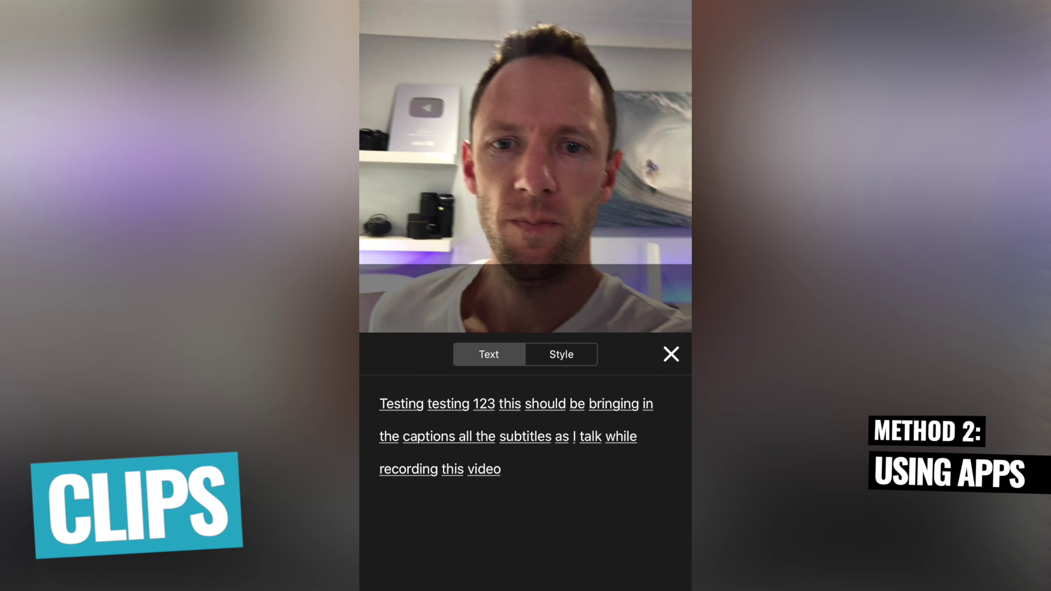
pyautogui.click(560, 354)
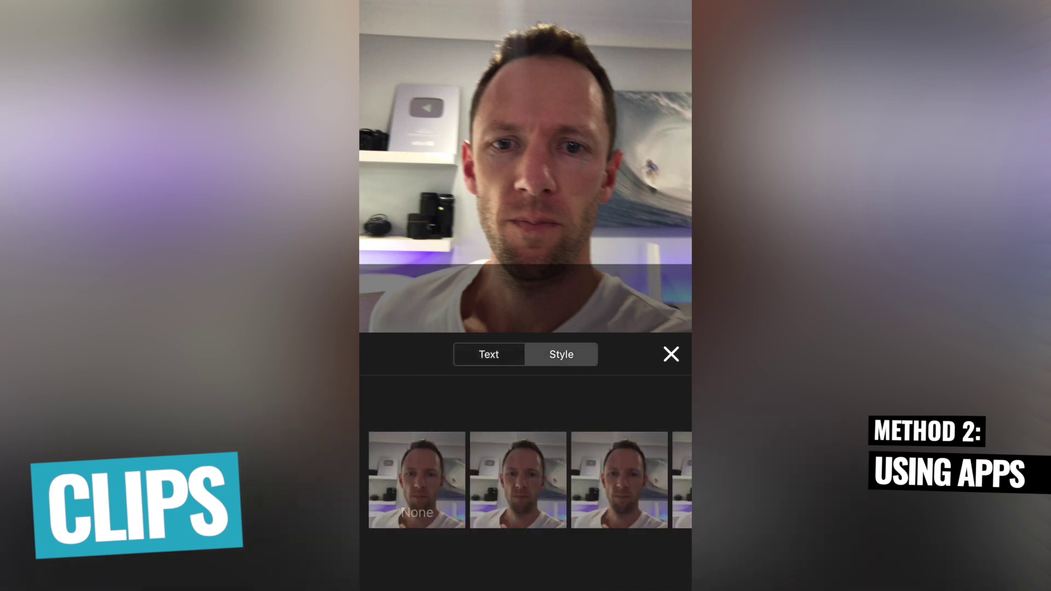
pyautogui.hscroll(2, 526, 479)
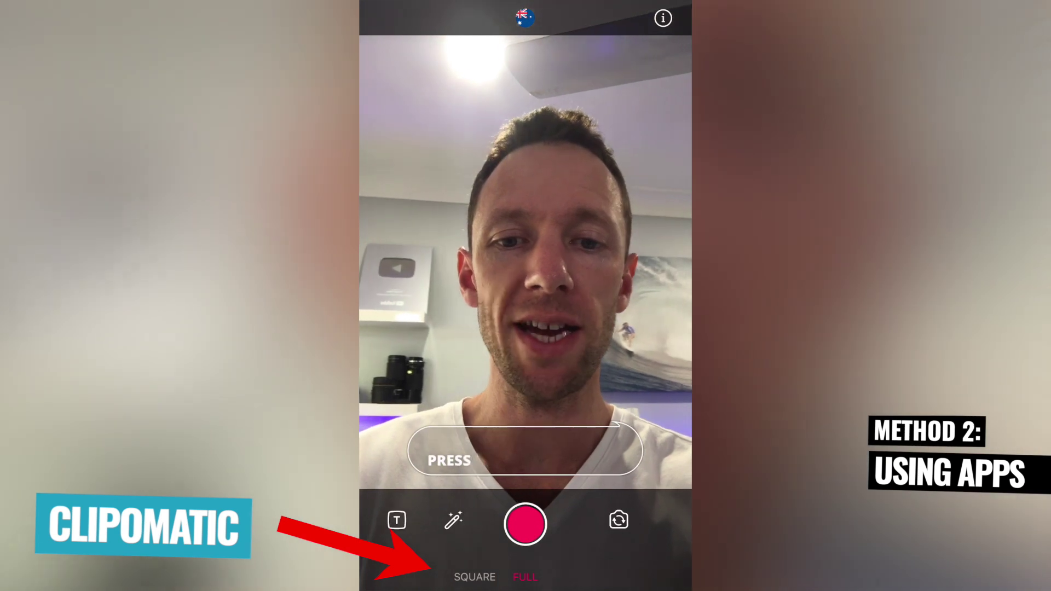
# Switch to Clipomatic, preview the Square format, return to Full, and look through the caption language list without changing the language.
pyautogui.click(475, 577)
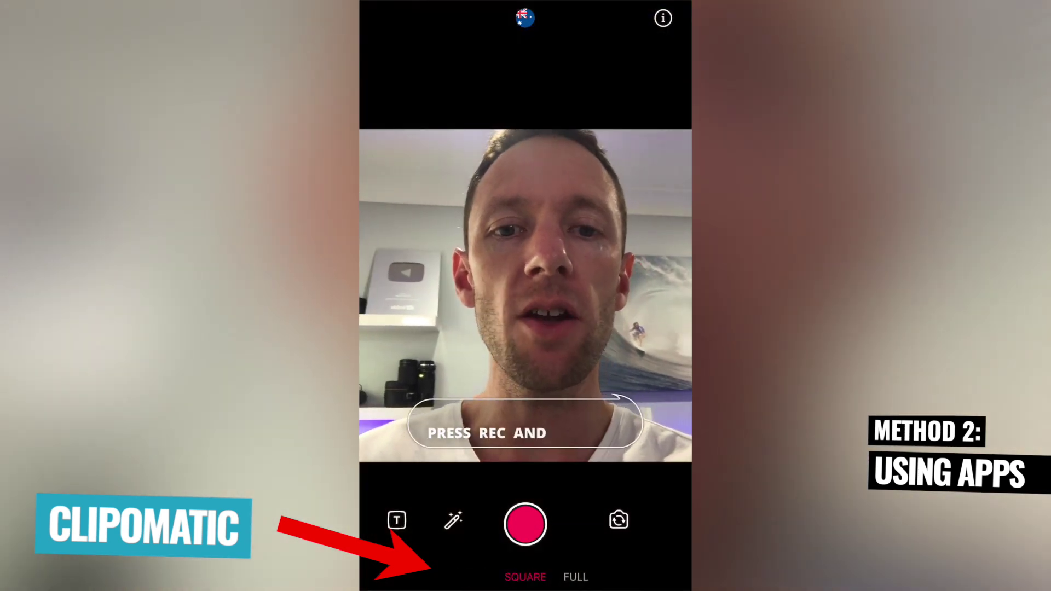
pyautogui.click(574, 577)
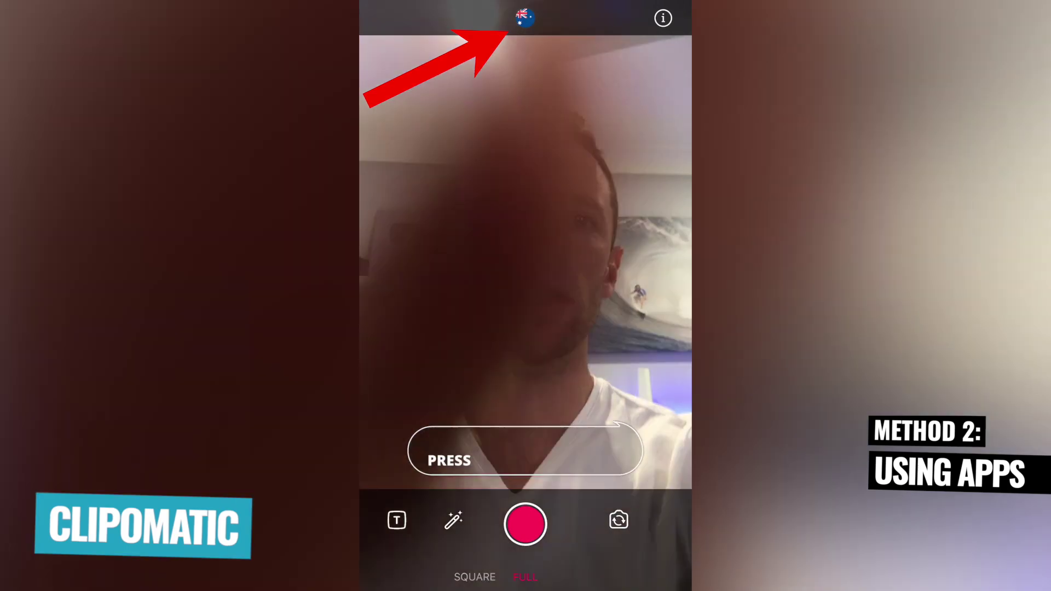
pyautogui.click(524, 17)
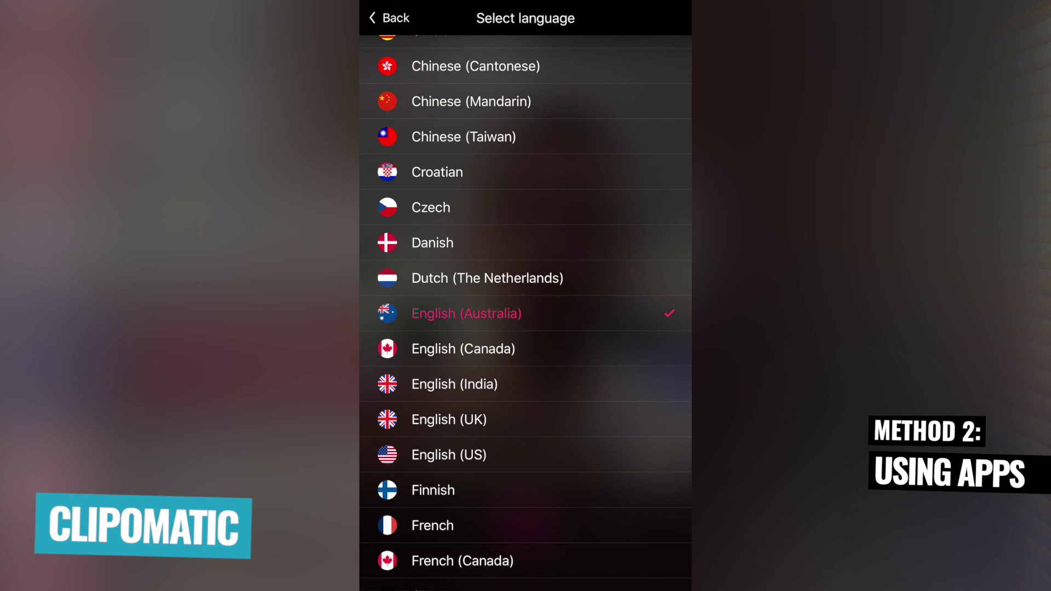
pyautogui.click(388, 17)
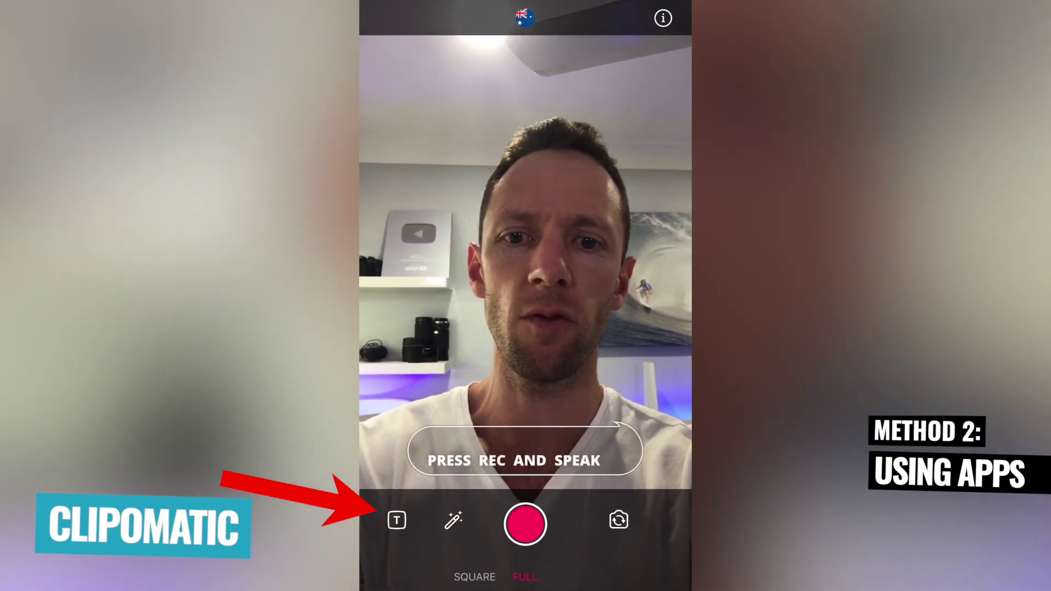
# Preview several caption text styles and select the thin white text on a translucent pink band across the lower frame.
pyautogui.click(397, 520)
pyautogui.click(436, 570)
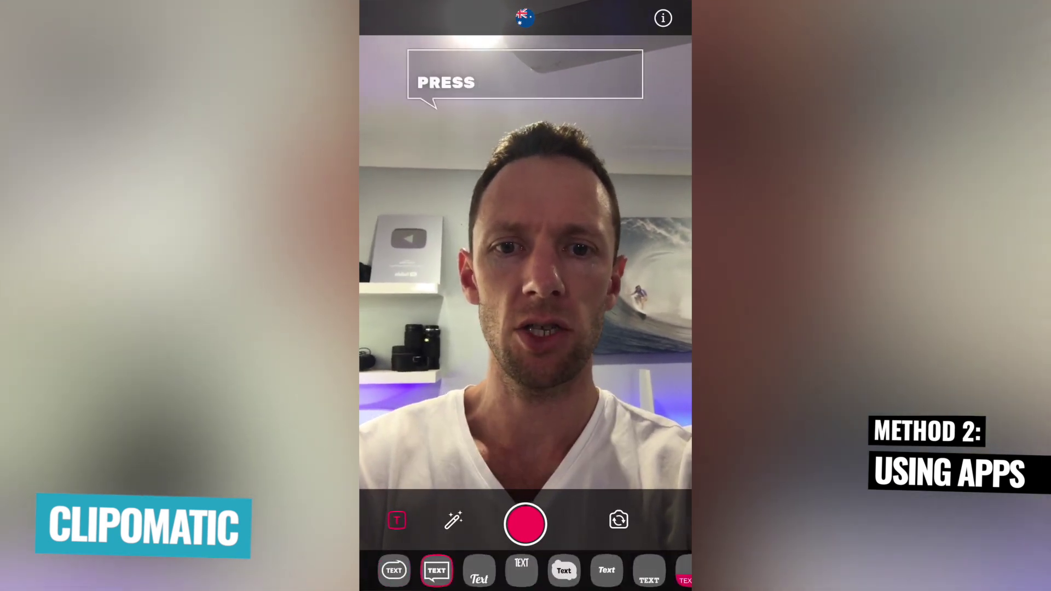
pyautogui.click(479, 570)
pyautogui.click(521, 571)
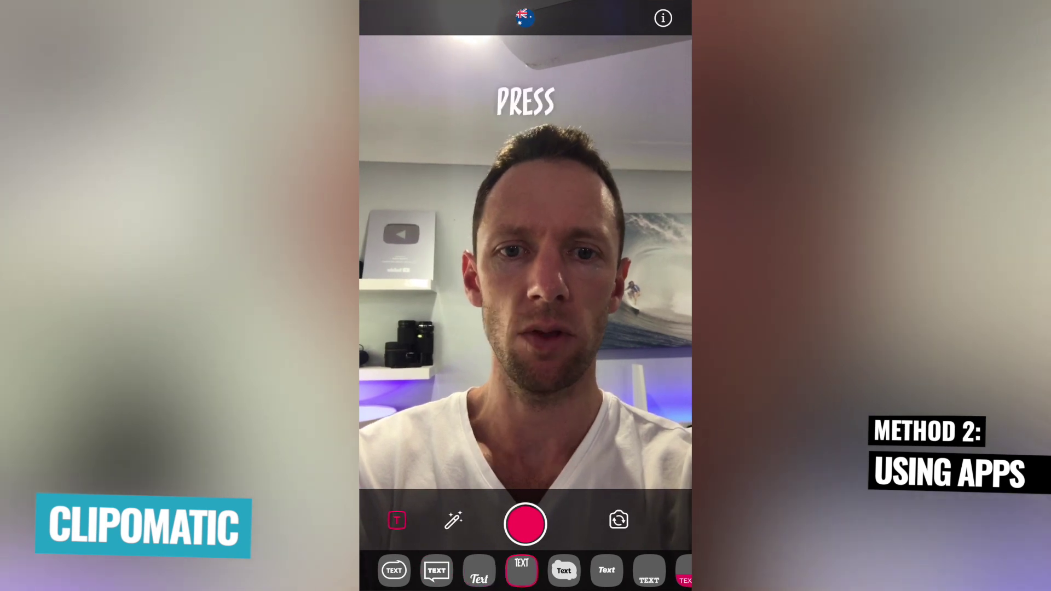
pyautogui.click(563, 570)
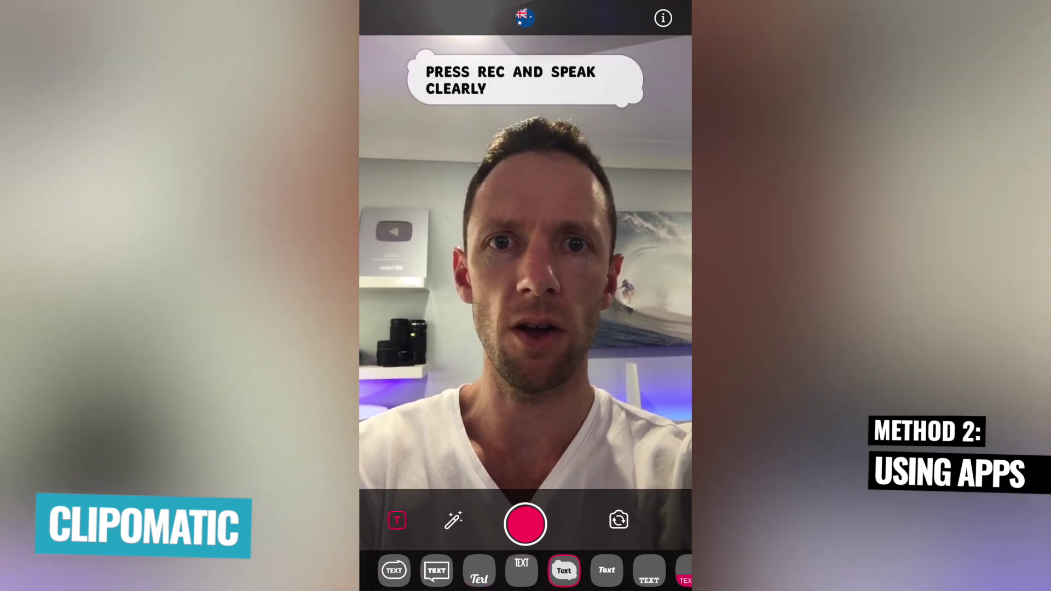
pyautogui.hscroll(1, 525, 570)
pyautogui.click(585, 571)
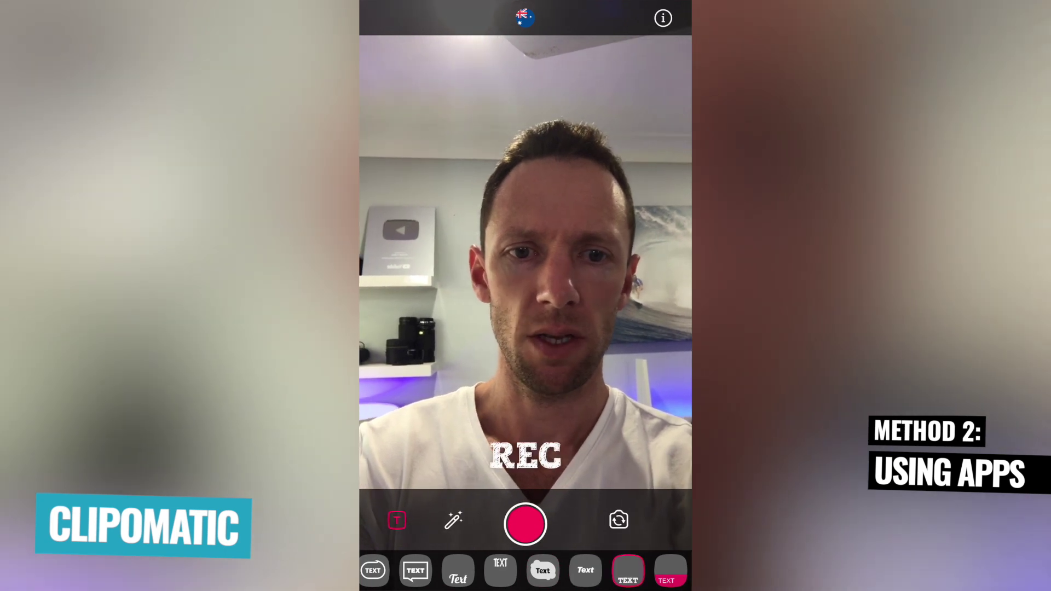
pyautogui.click(670, 571)
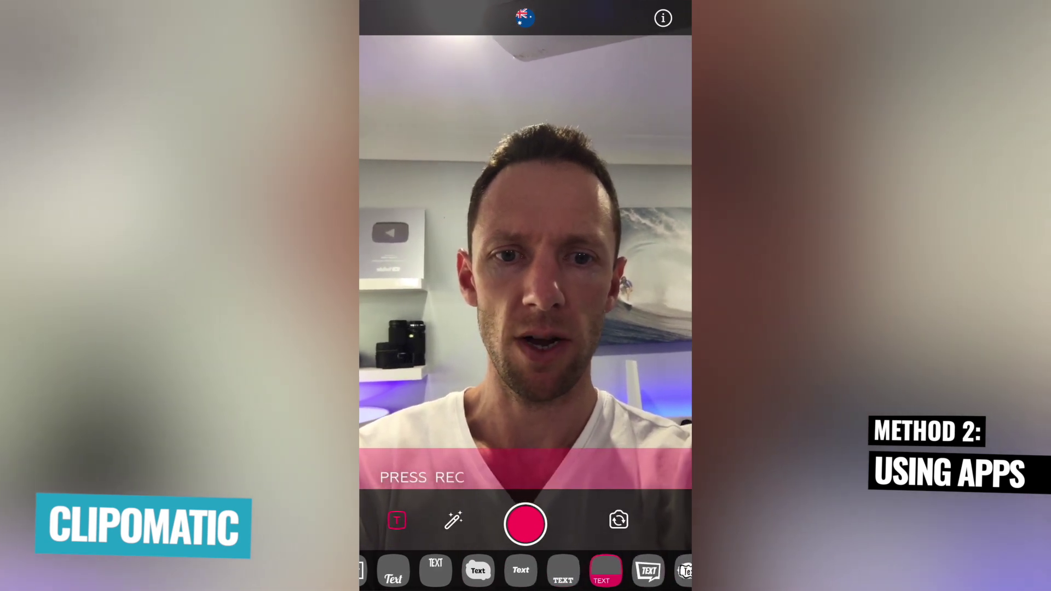
pyautogui.hscroll(3, 525, 570)
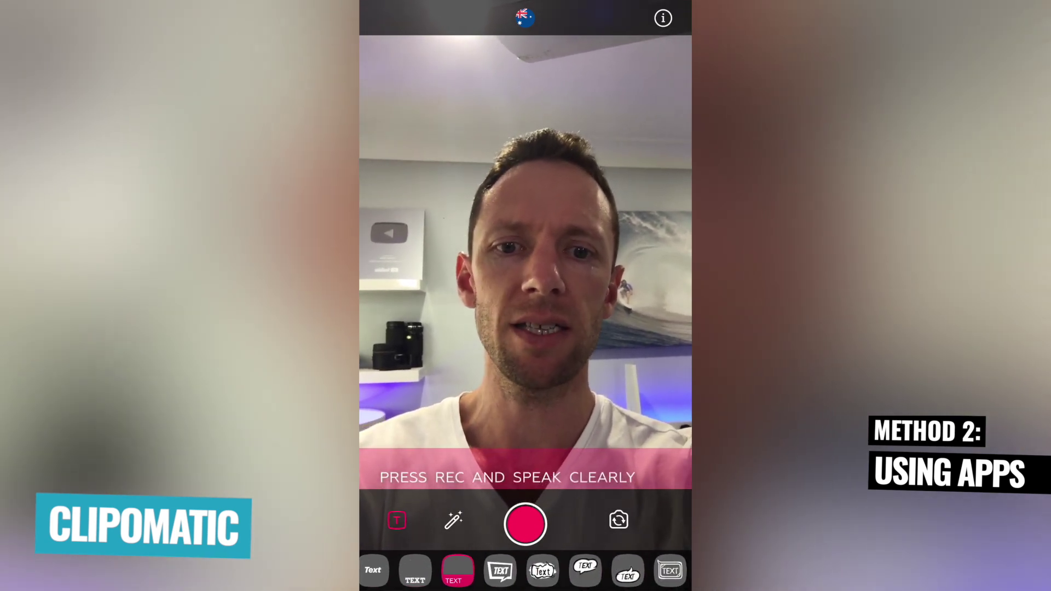
pyautogui.hscroll(2, 525, 570)
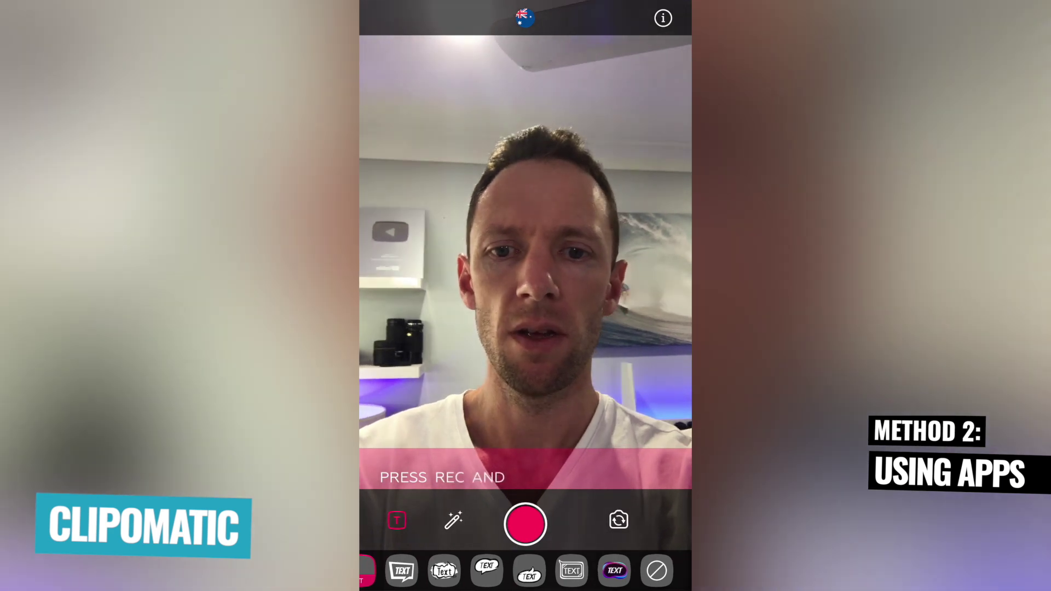
pyautogui.hscroll(-3, 525, 570)
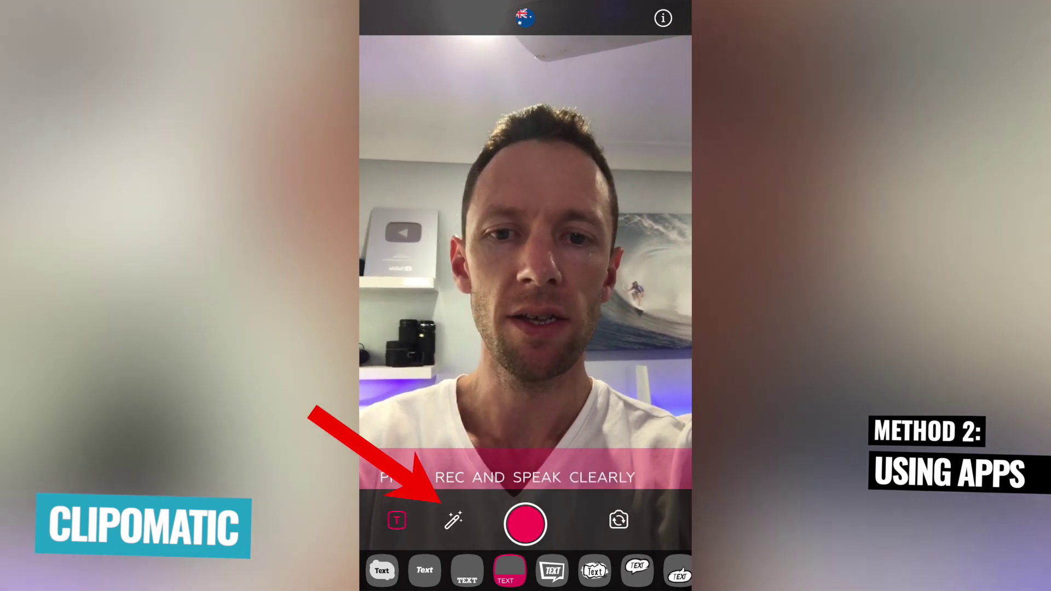
# Preview the Aspen filter on the camera image and apply the Daisy filter.
pyautogui.click(453, 520)
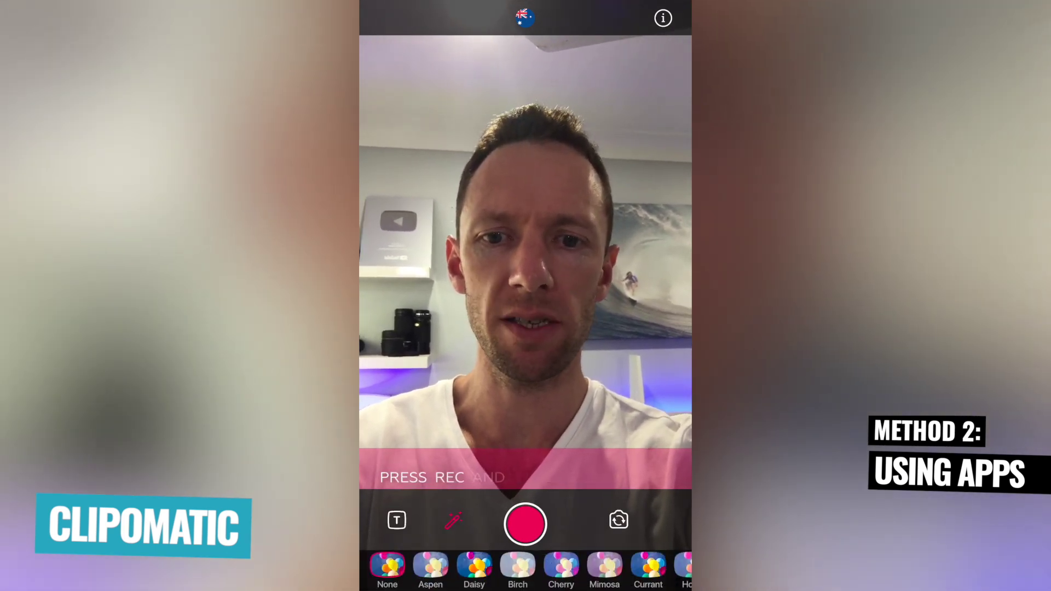
pyautogui.click(430, 569)
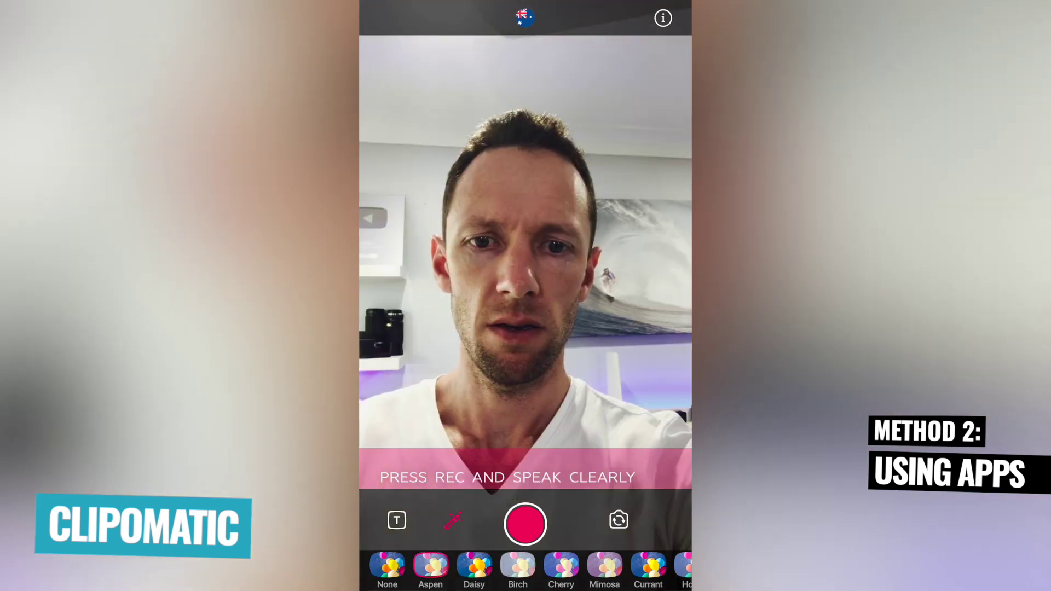
pyautogui.click(474, 570)
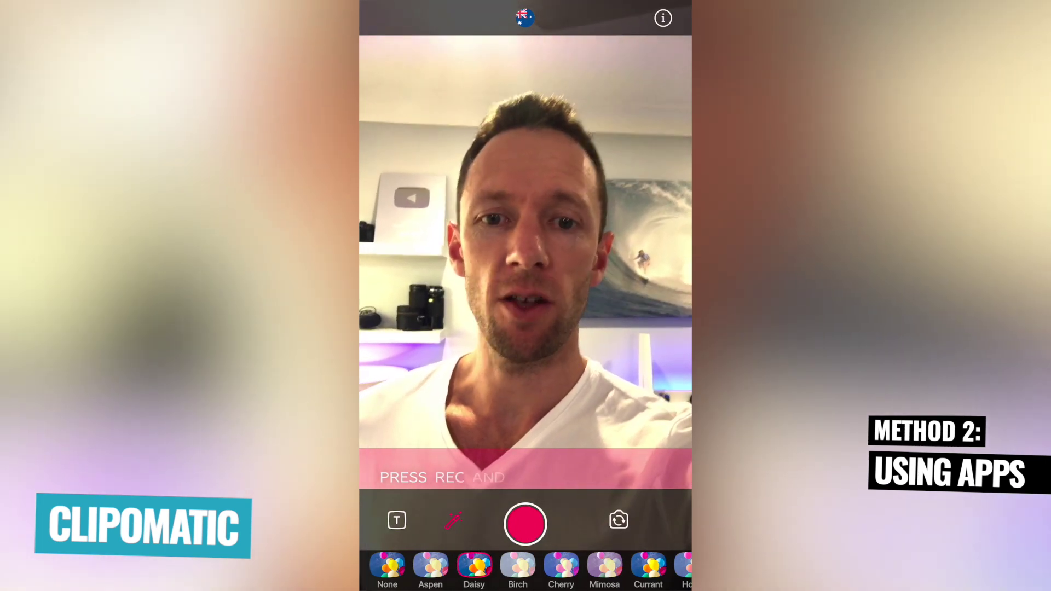
# Record a captioned clip and trim a short section off its start and a longer one off its end.
pyautogui.click(525, 524)
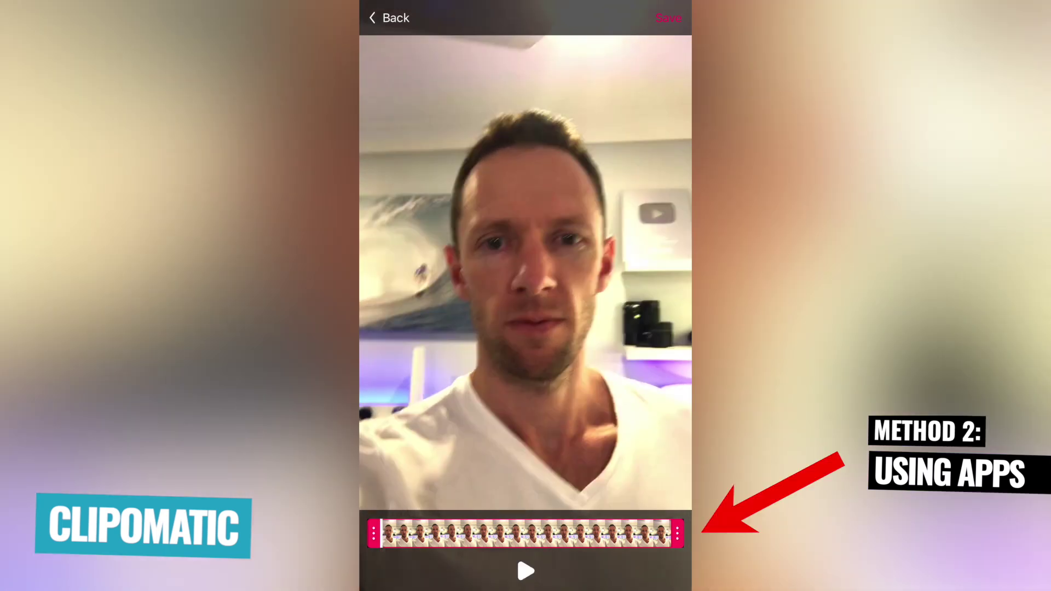
pyautogui.moveTo(374, 533); pyautogui.dragTo(390, 533)
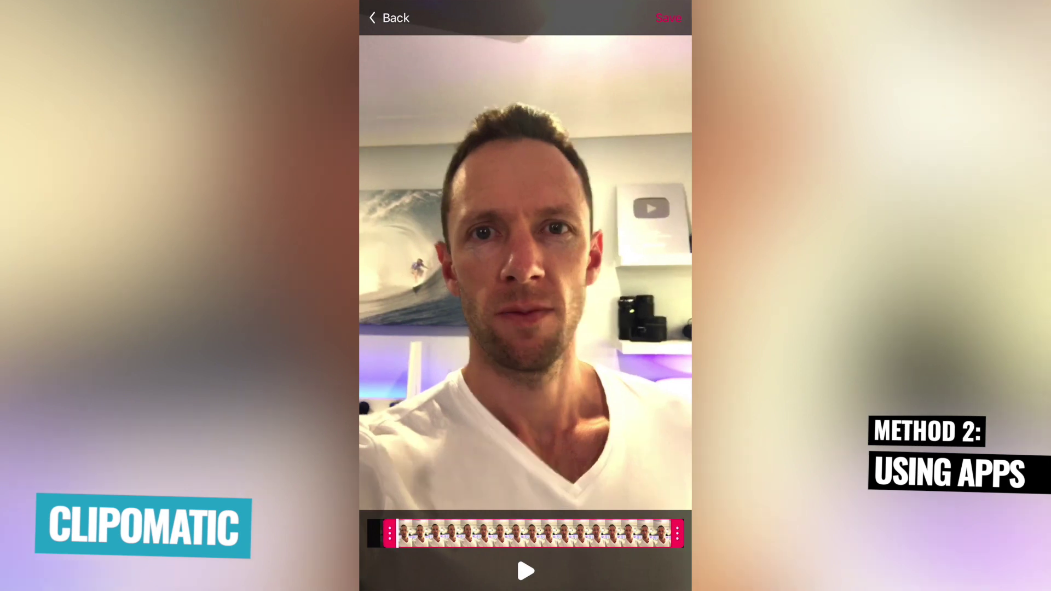
pyautogui.moveTo(677, 533); pyautogui.dragTo(618, 533)
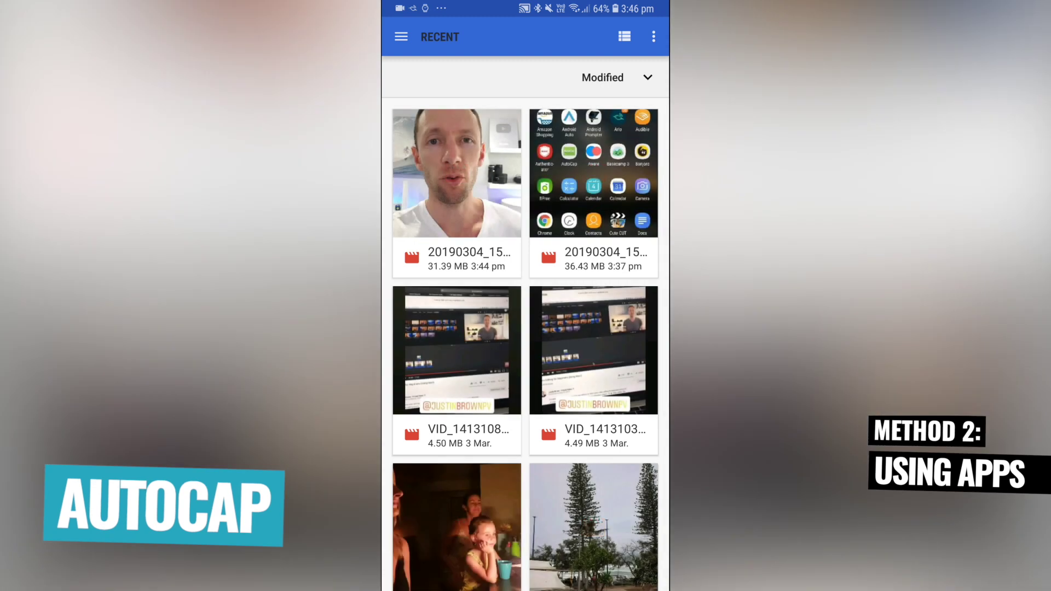
# Switch to AutoCap, choose the most recent video with English voice recognition, and load its existing project.
pyautogui.click(457, 173)
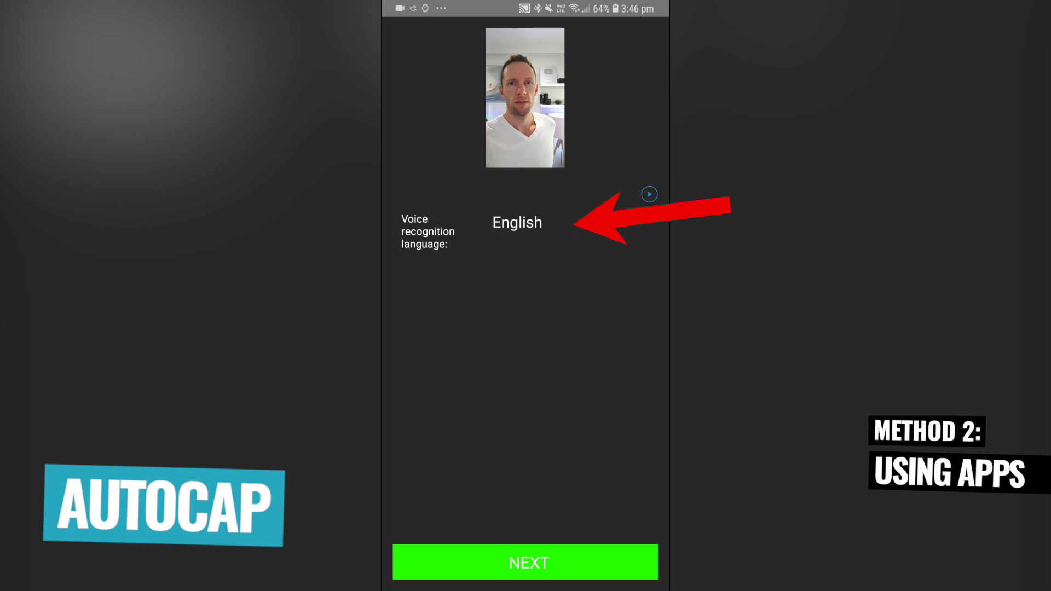
pyautogui.click(525, 562)
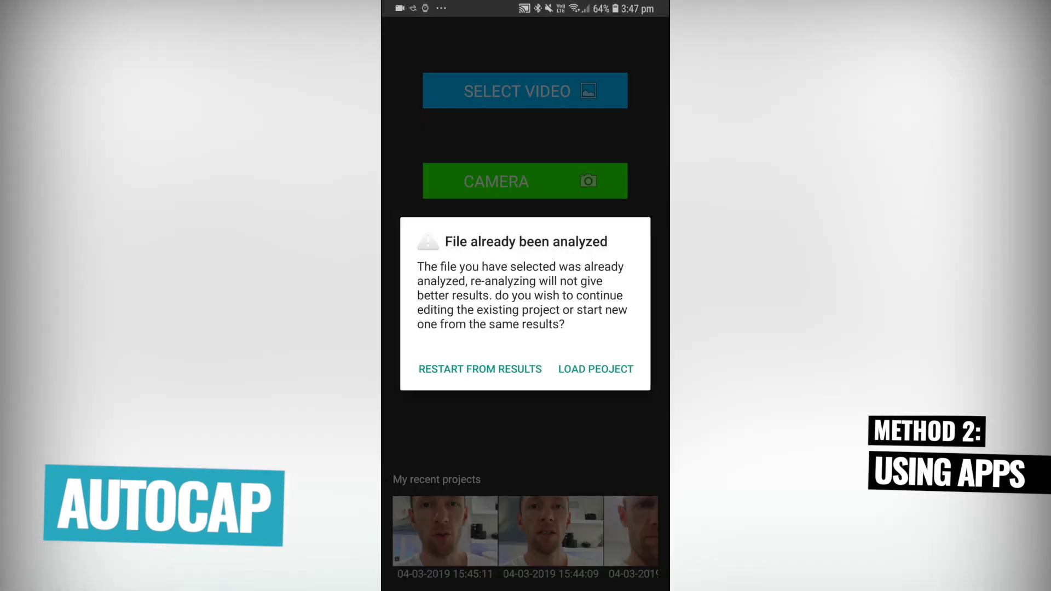
pyautogui.click(595, 369)
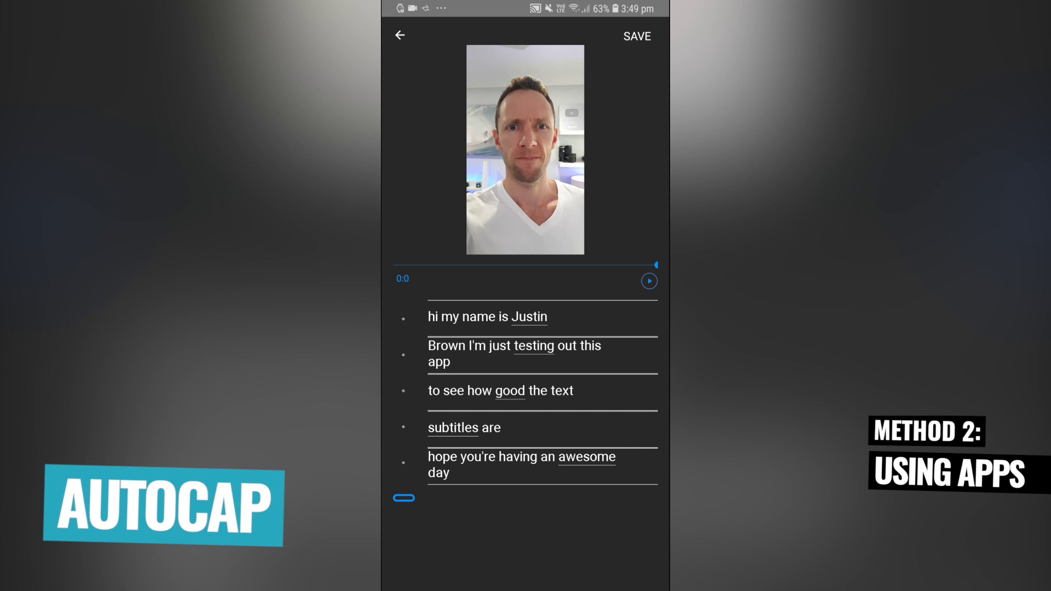
# Change the word "hi" at the start of the first caption to "Hi,".
pyautogui.click(432, 318)
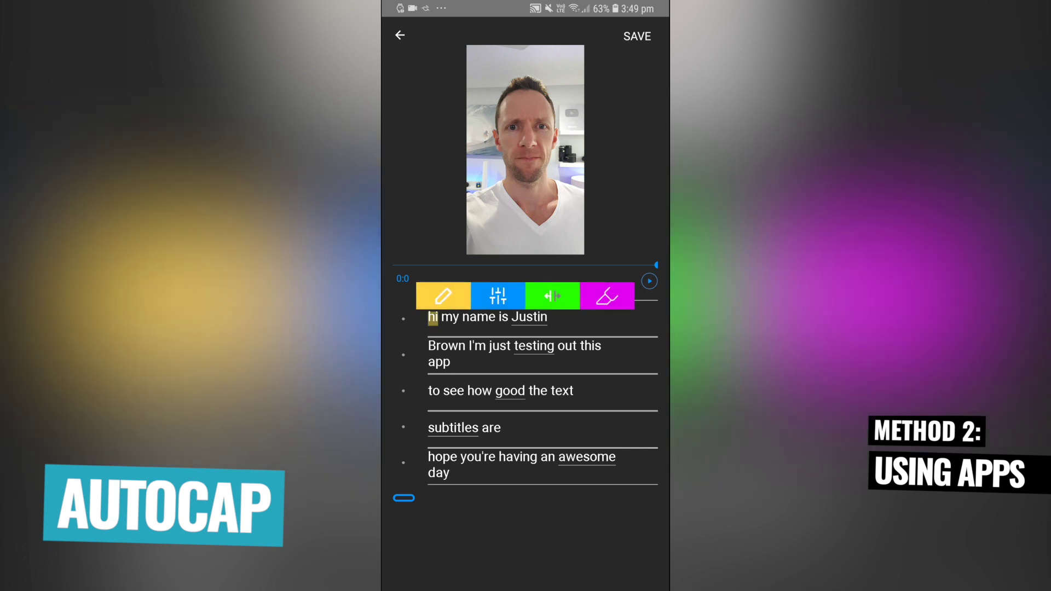
pyautogui.click(443, 296)
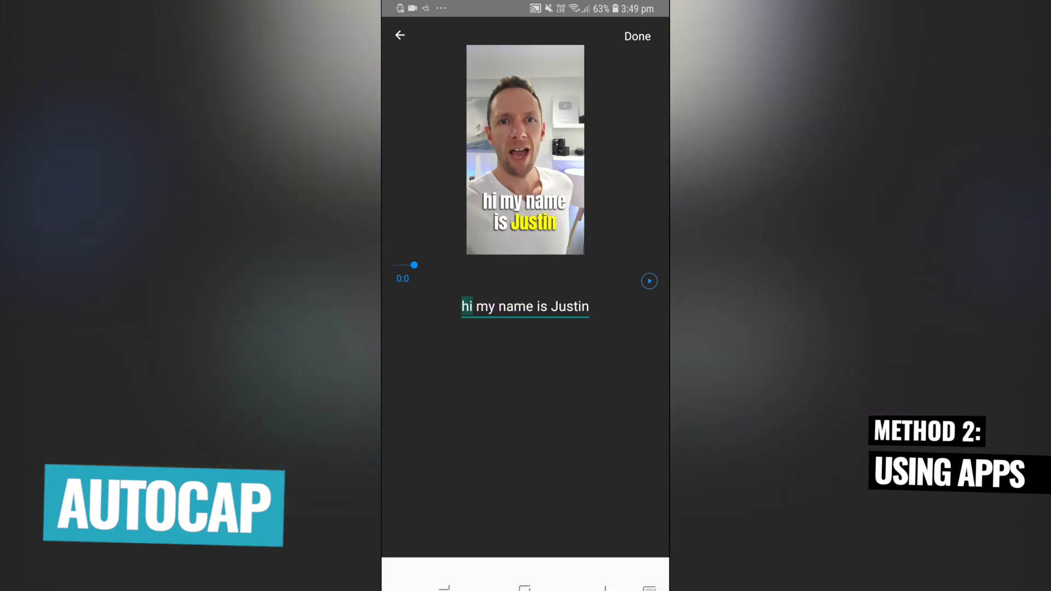
pyautogui.write('Hi,')
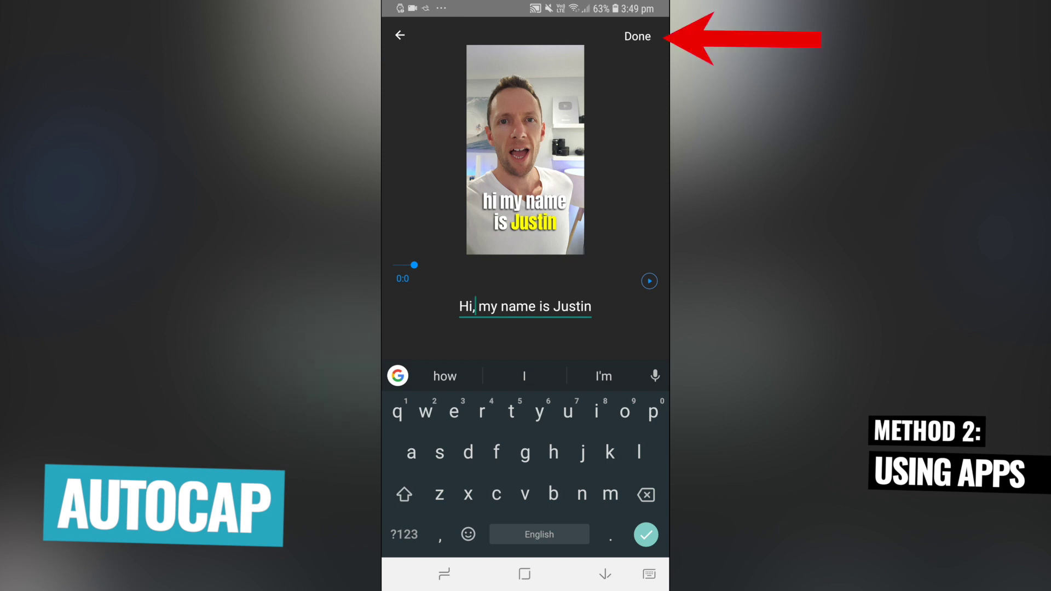
pyautogui.click(636, 36)
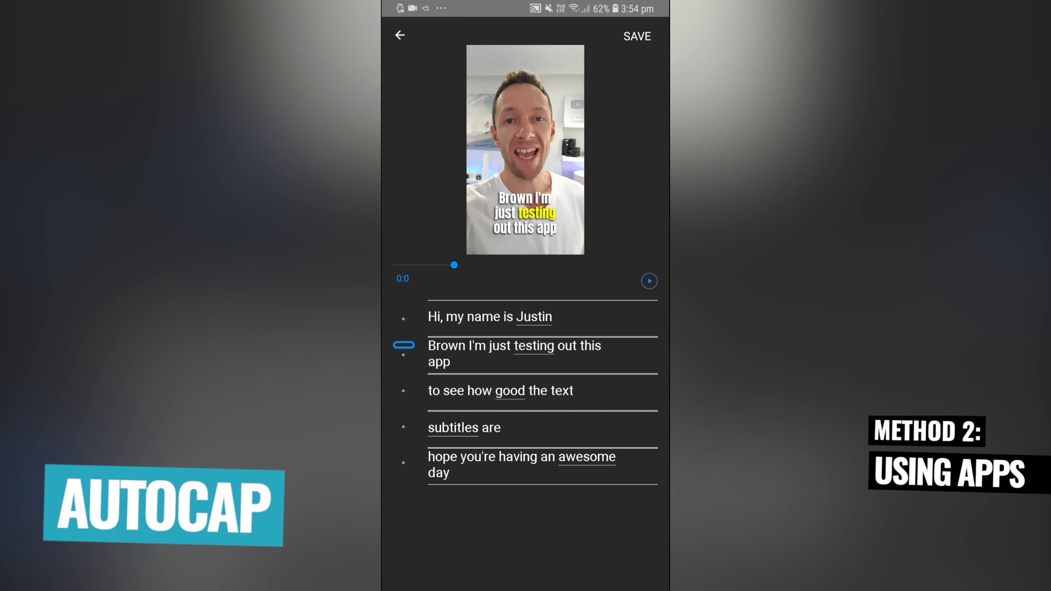
# Turn the highlight on "testing" in the second caption off and back on, and remove the highlight from the name in the first caption.
pyautogui.click(534, 346)
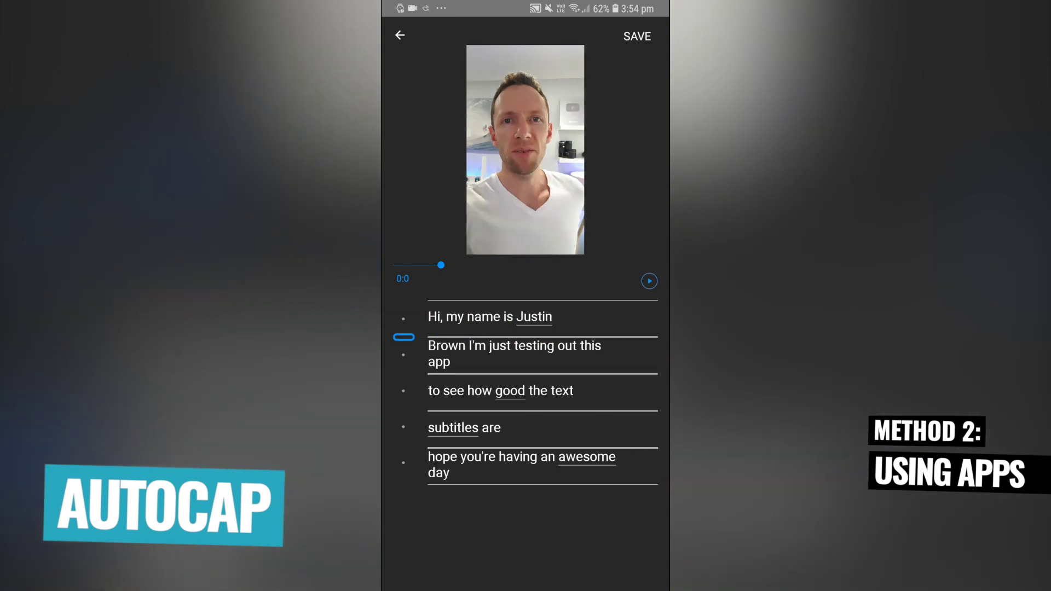
pyautogui.click(534, 346)
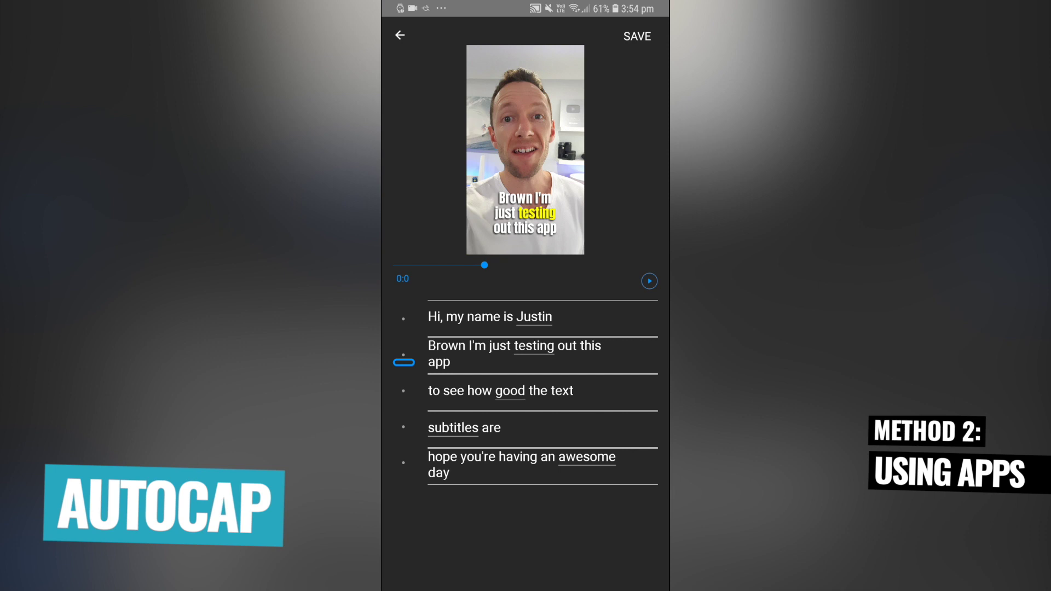
pyautogui.click(533, 317)
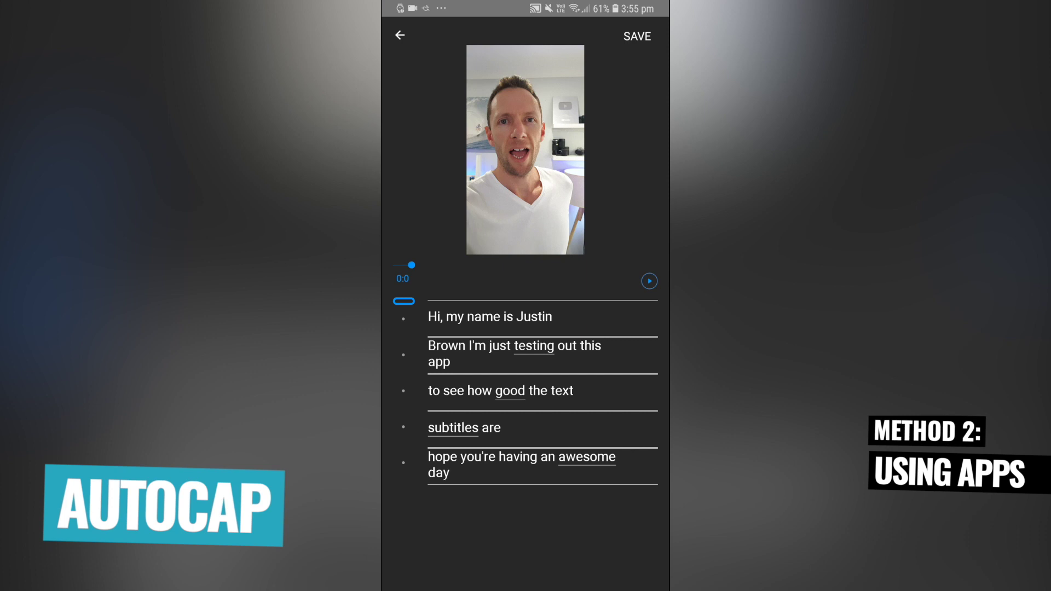
# Split the last caption before the word "an" so that "an awesome day" becomes a separate caption.
pyautogui.click(517, 457)
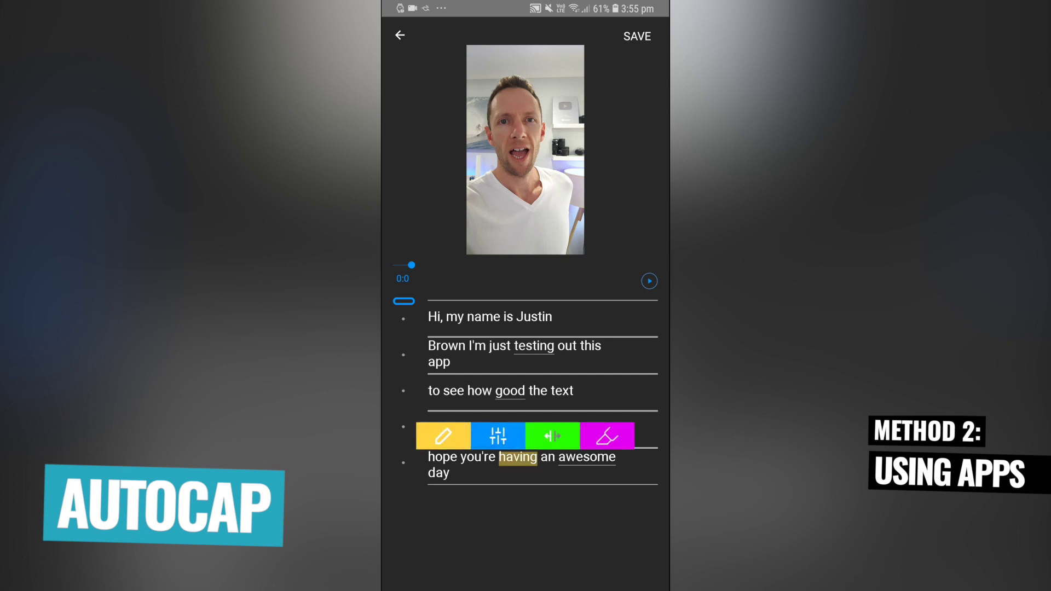
pyautogui.click(517, 458)
pyautogui.click(547, 458)
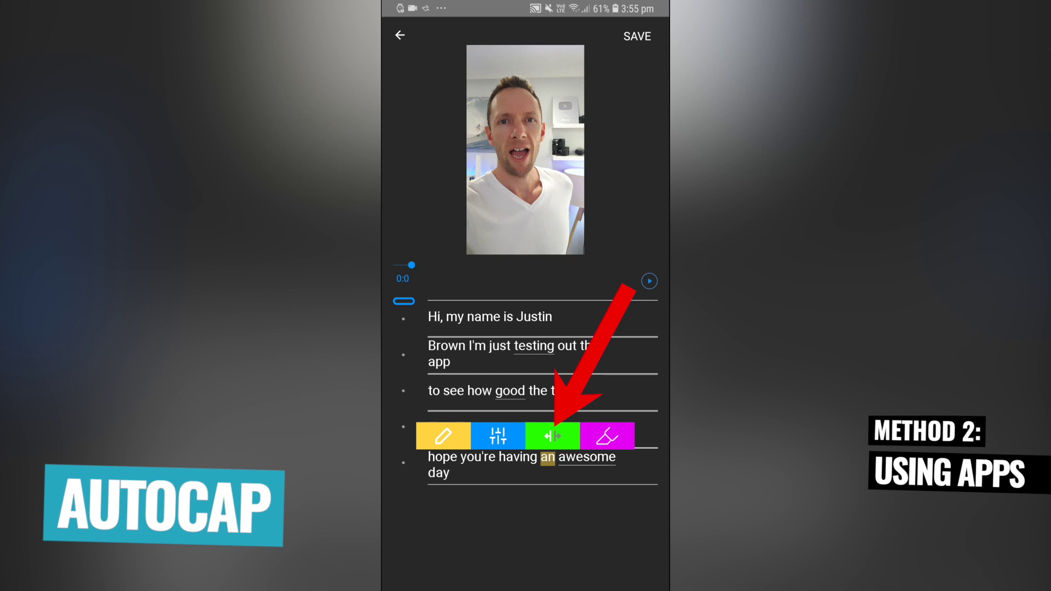
pyautogui.click(552, 436)
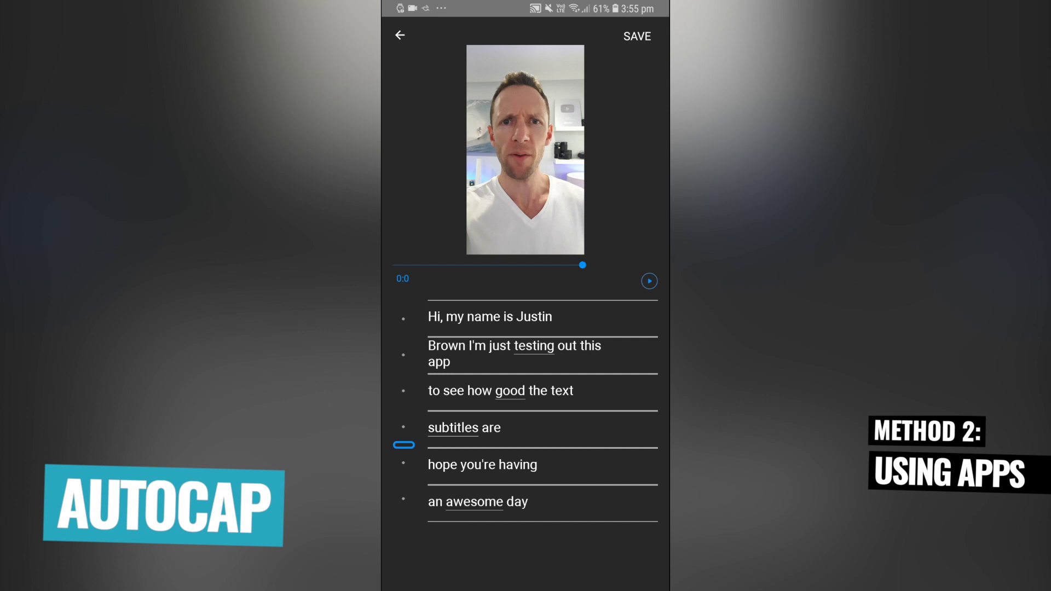
# Lengthen the on-screen duration of the last caption, "an awesome day", by moving its end later, and apply the timing.
pyautogui.click(474, 502)
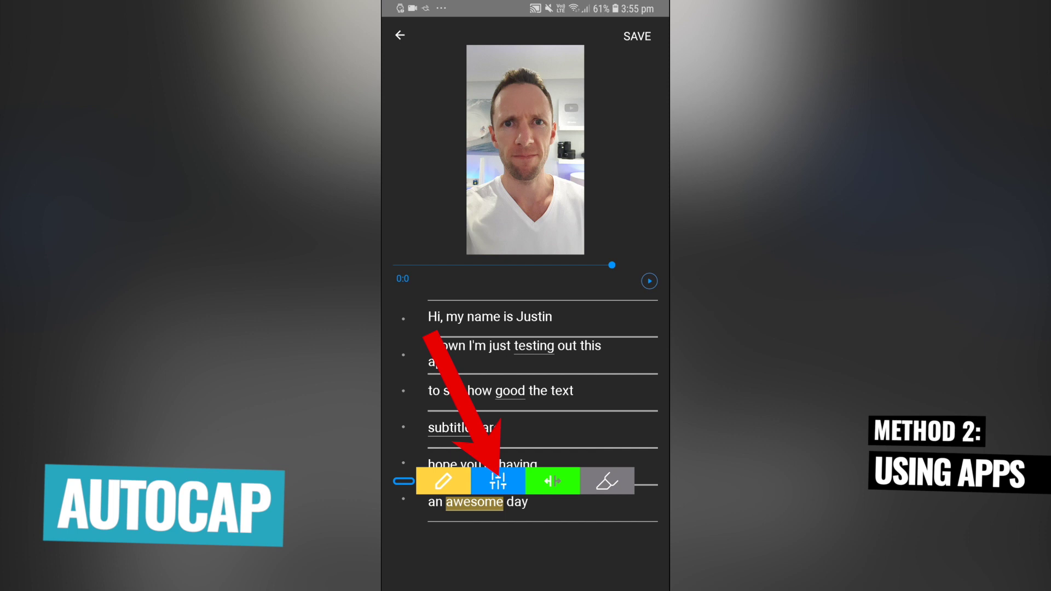
pyautogui.click(497, 481)
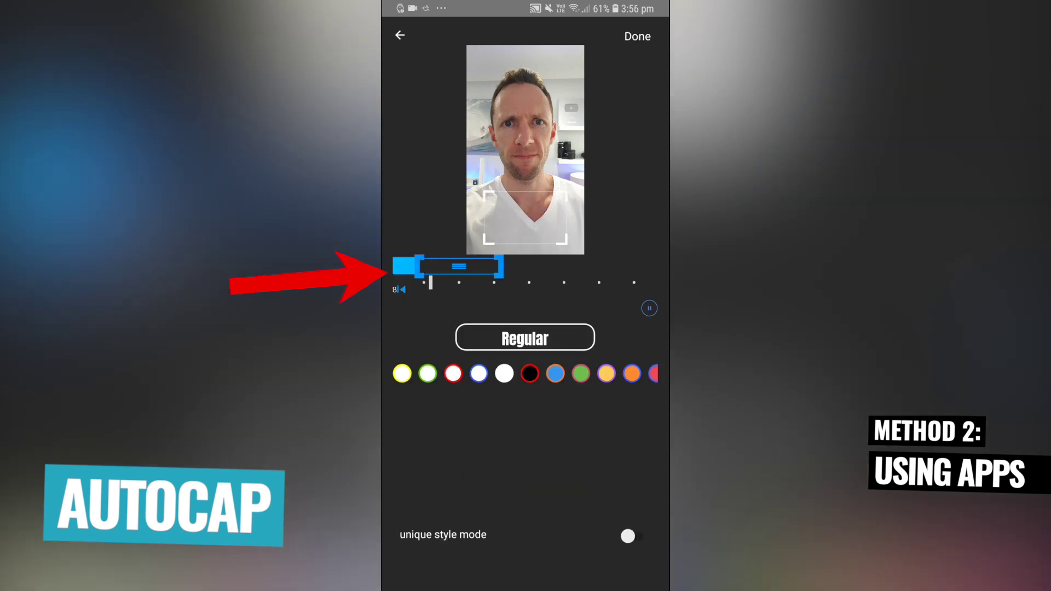
pyautogui.moveTo(499, 266); pyautogui.dragTo(523, 266)
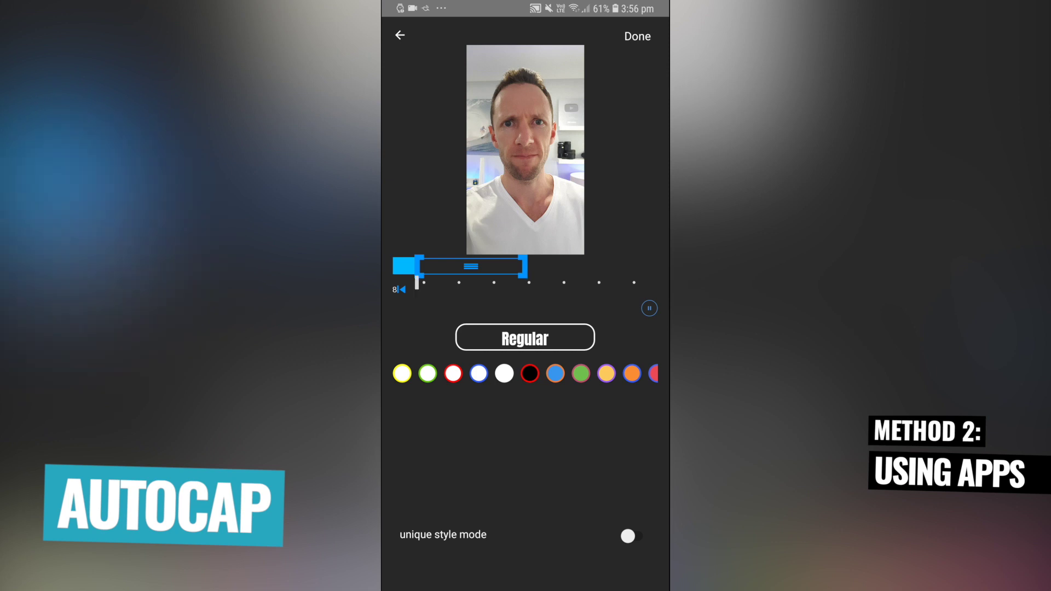
pyautogui.click(637, 36)
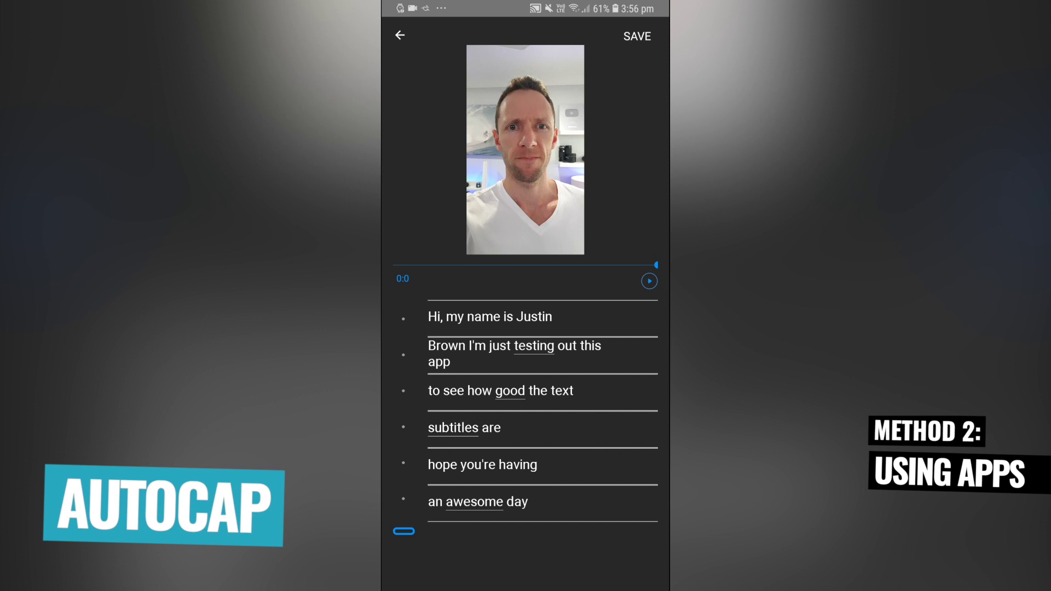
# Open the style settings of the second caption, try the green and black colour styles, and choose blue text with an orange highlight.
pyautogui.click(483, 317)
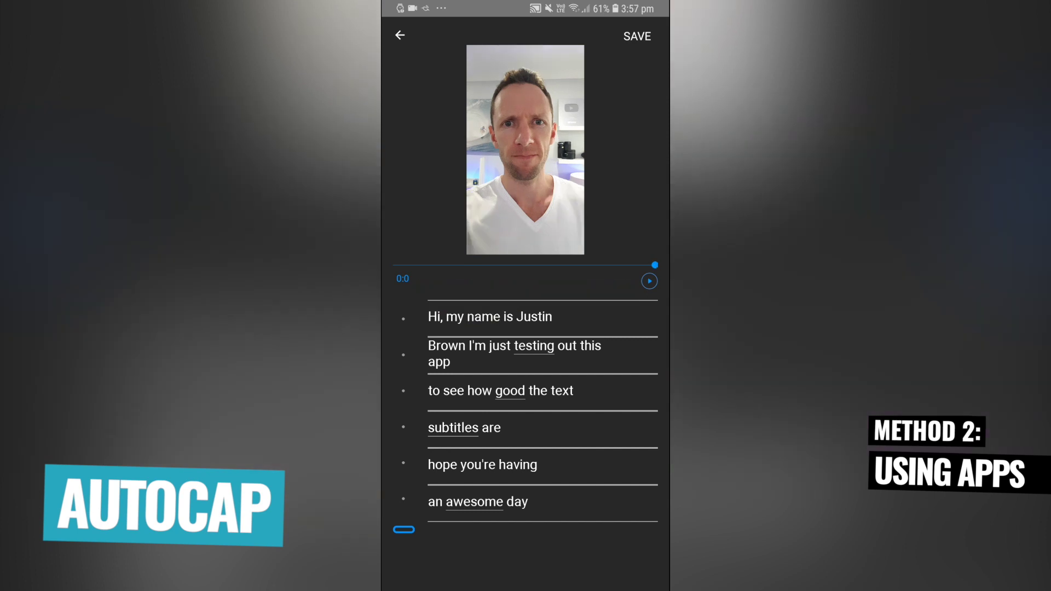
pyautogui.moveTo(654, 265); pyautogui.dragTo(504, 265)
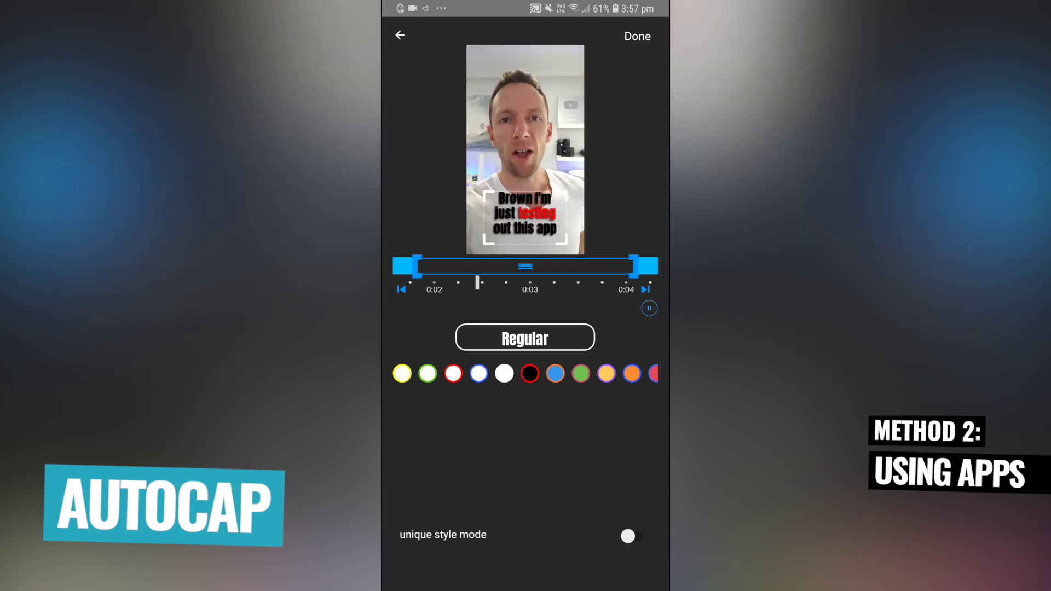
pyautogui.click(555, 373)
pyautogui.click(581, 373)
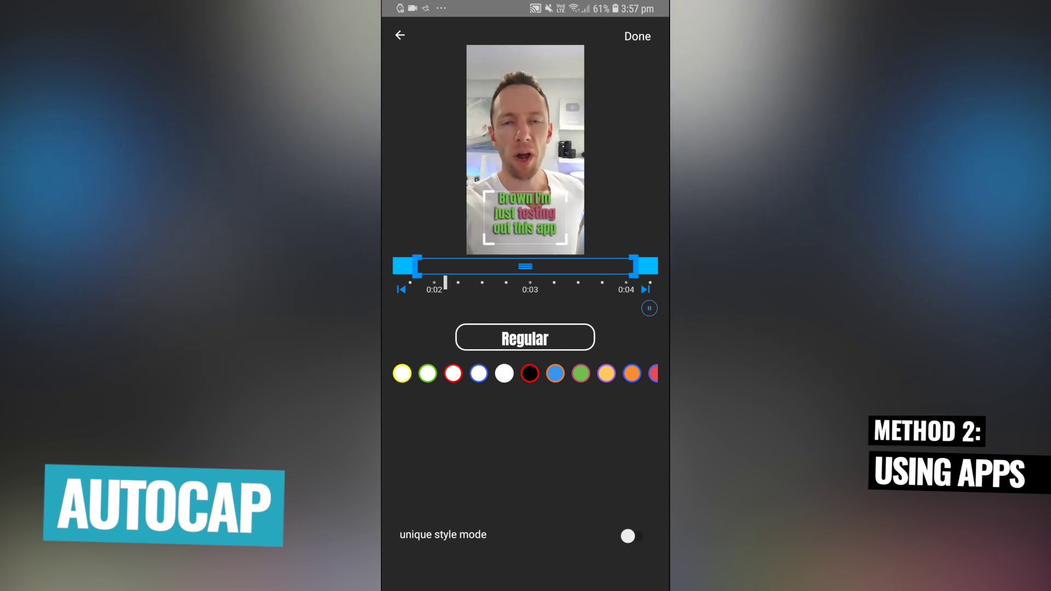
pyautogui.click(530, 373)
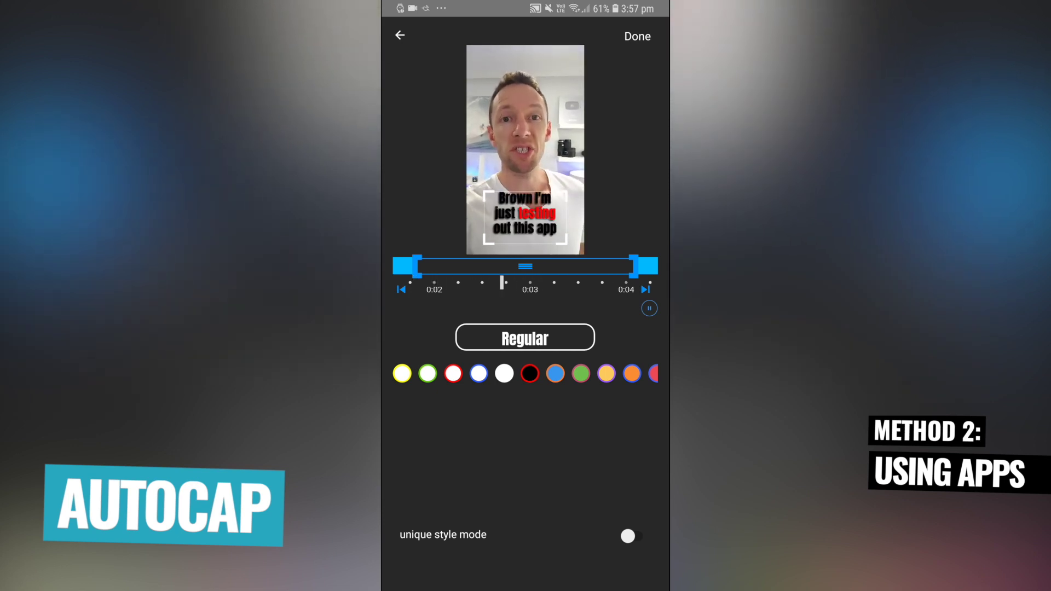
pyautogui.click(555, 373)
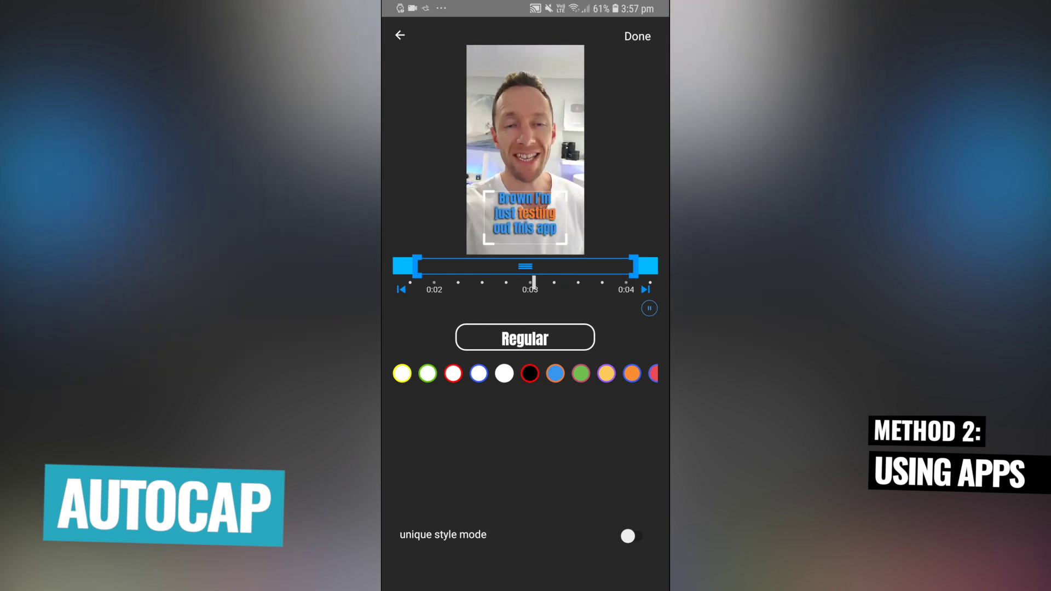